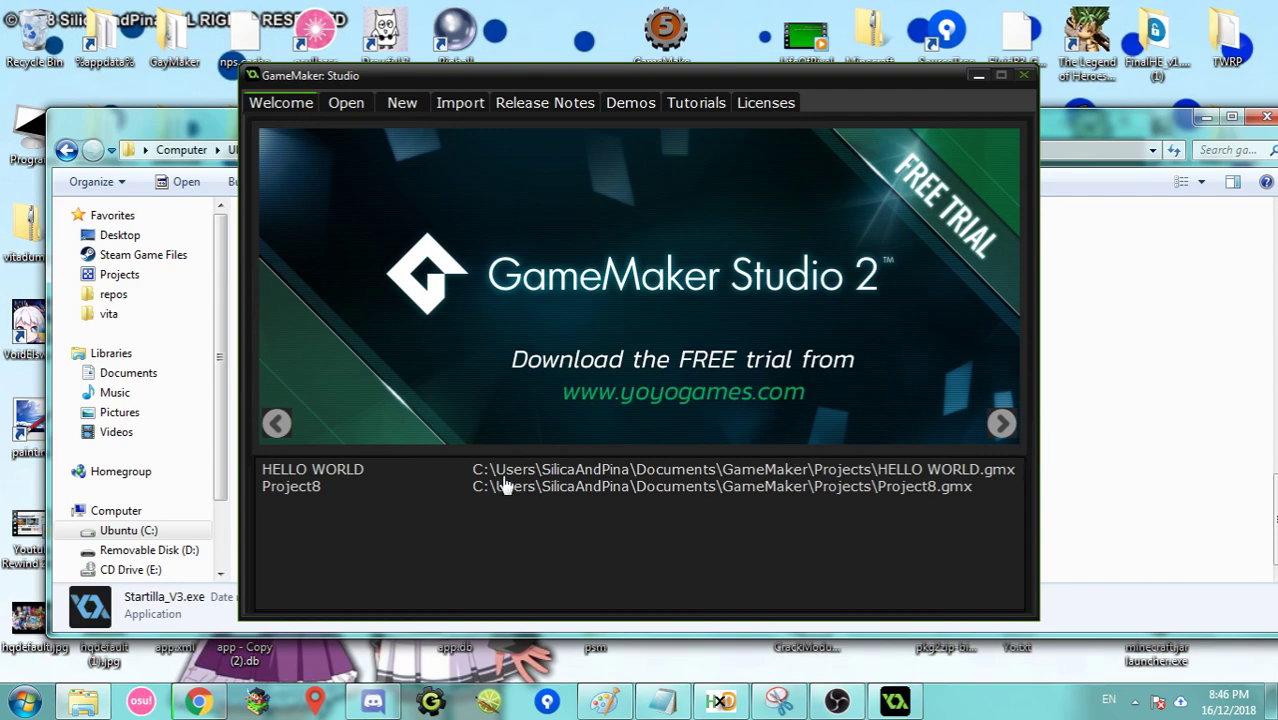
- Open the recent HELLO WORLD project and view the available target platforms, keeping Windows as the target
left_click(465, 471)
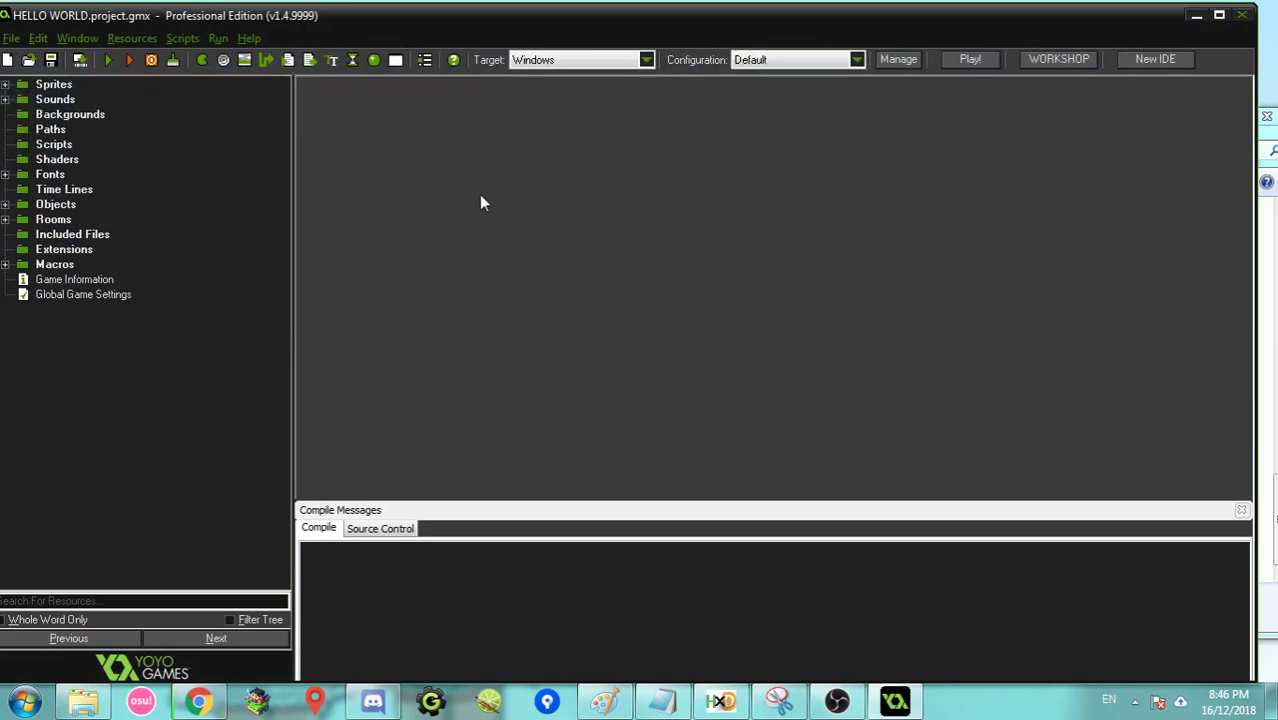
left_click(590, 59)
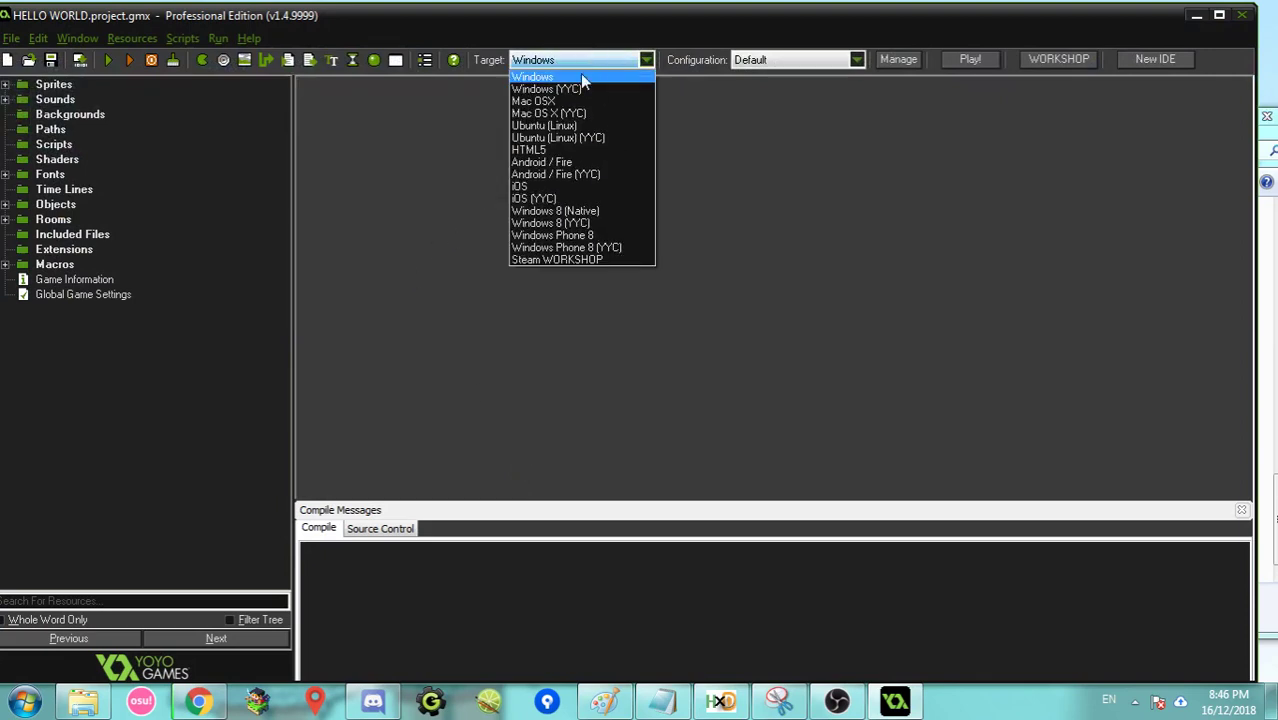
left_click(610, 57)
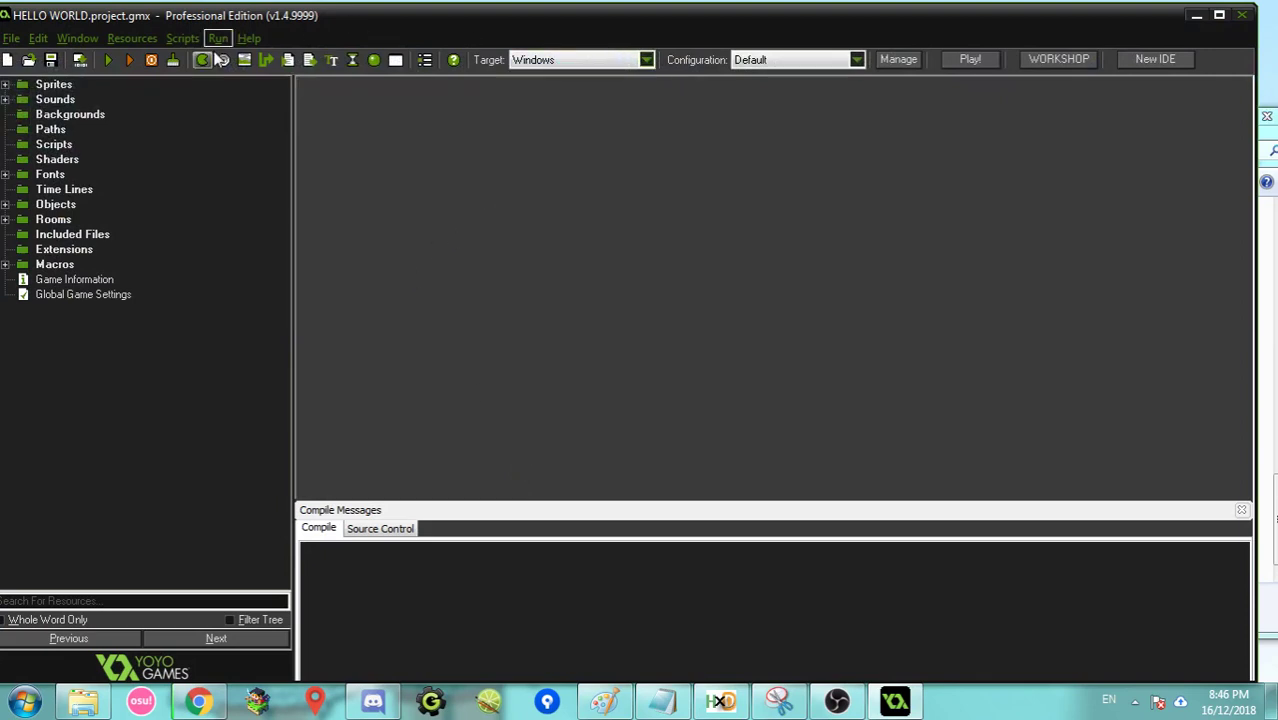
- Test-run the HELLO WORLD project on Windows, and close both the game and GameMaker: Studio when done
left_click(103, 63)
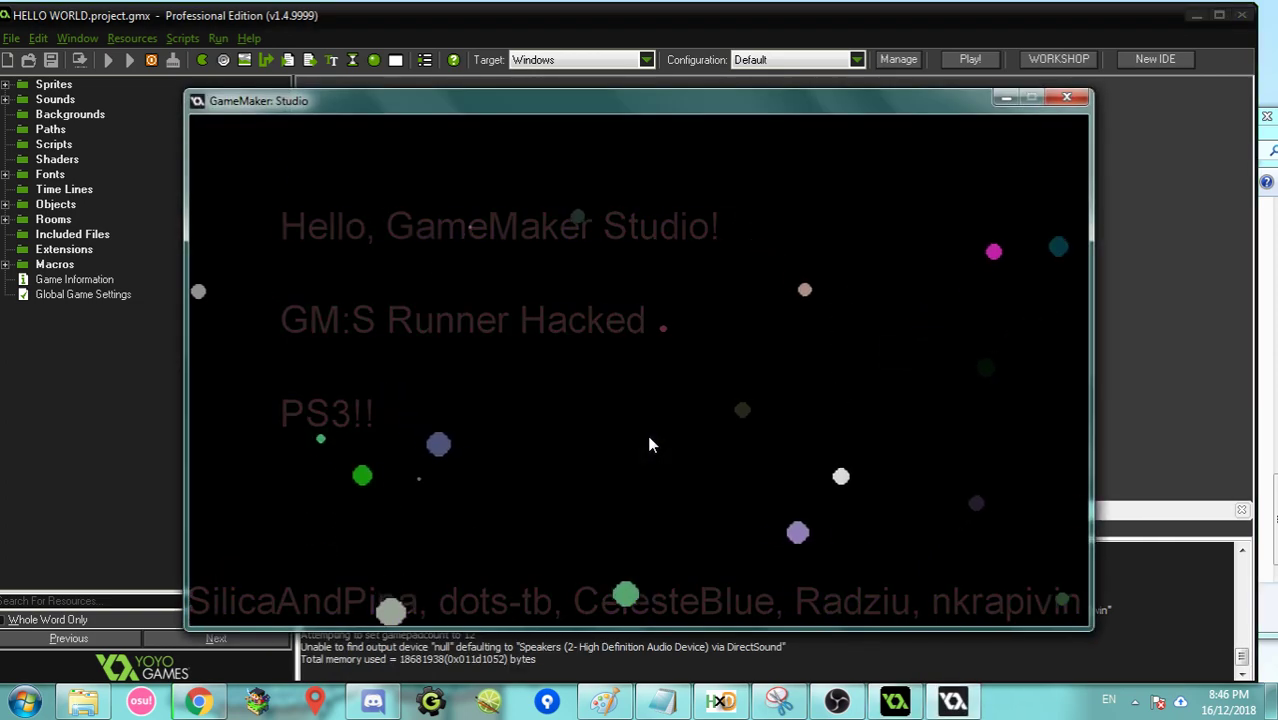
left_click(1067, 97)
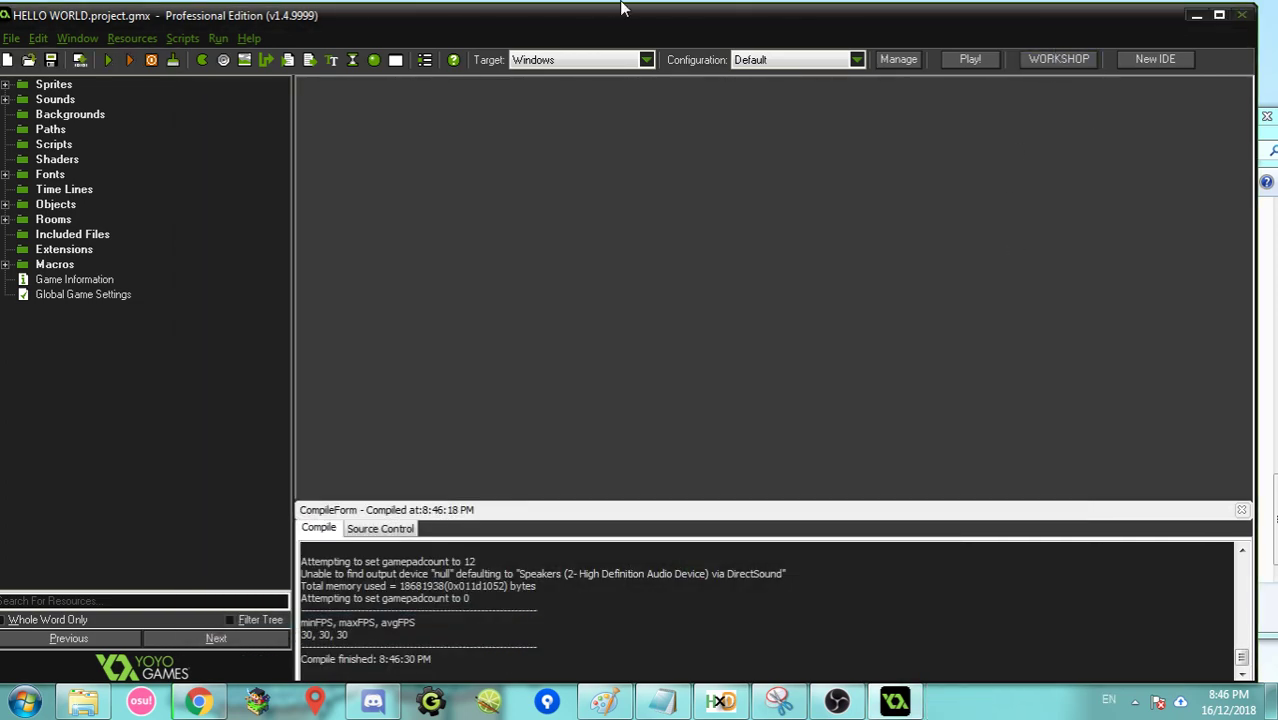
left_click(1241, 15)
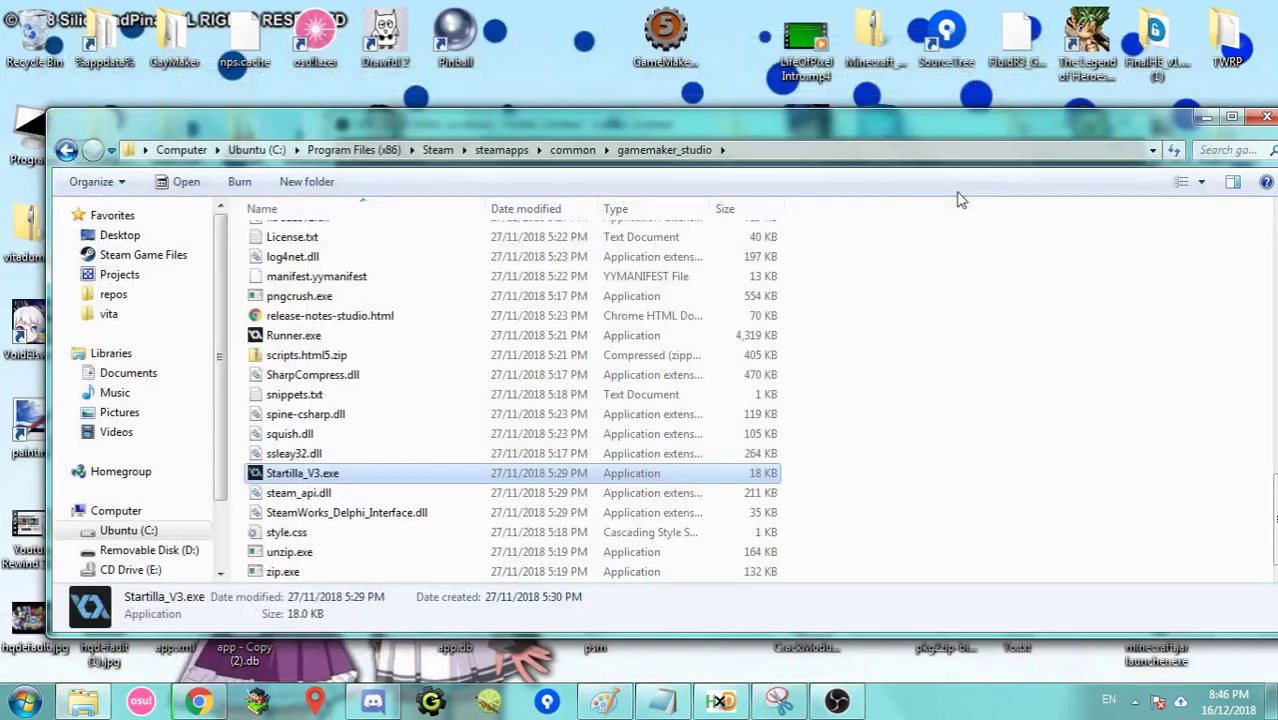
- Add the contents of CrackModules.reg on the desktop to the Windows registry
left_click_drag(896, 130, 857, 46)
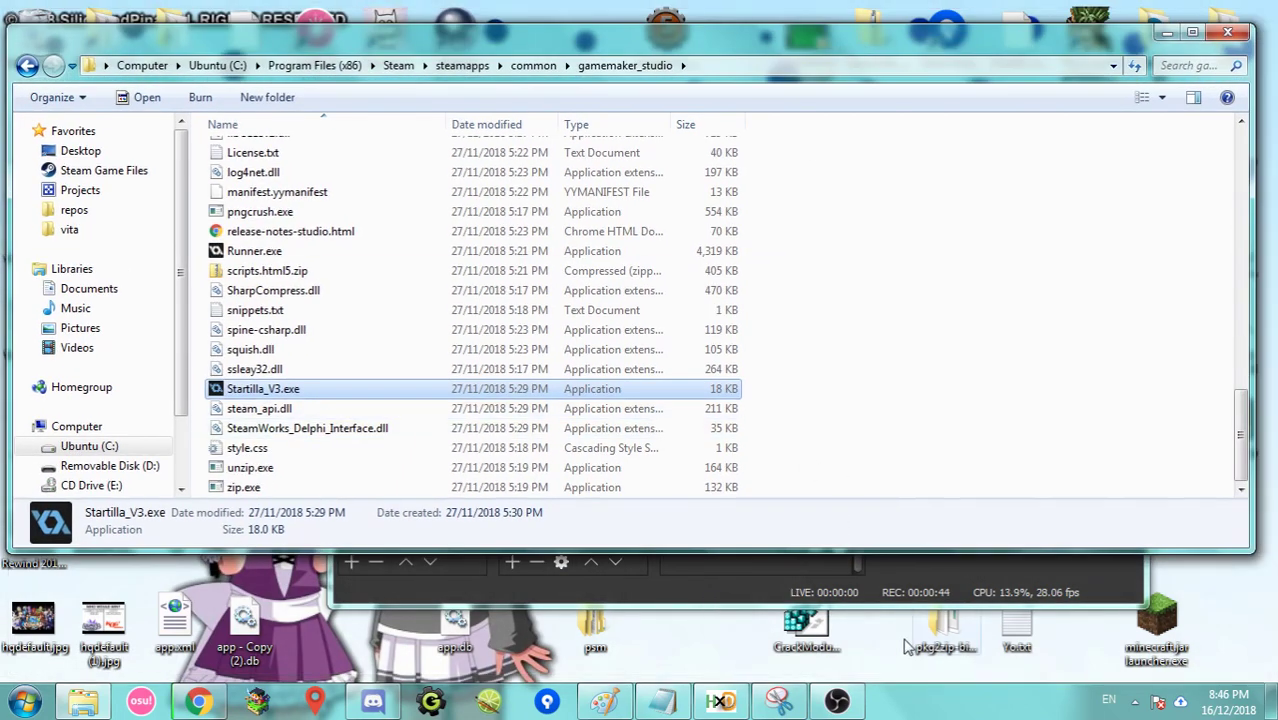
left_click(1271, 700)
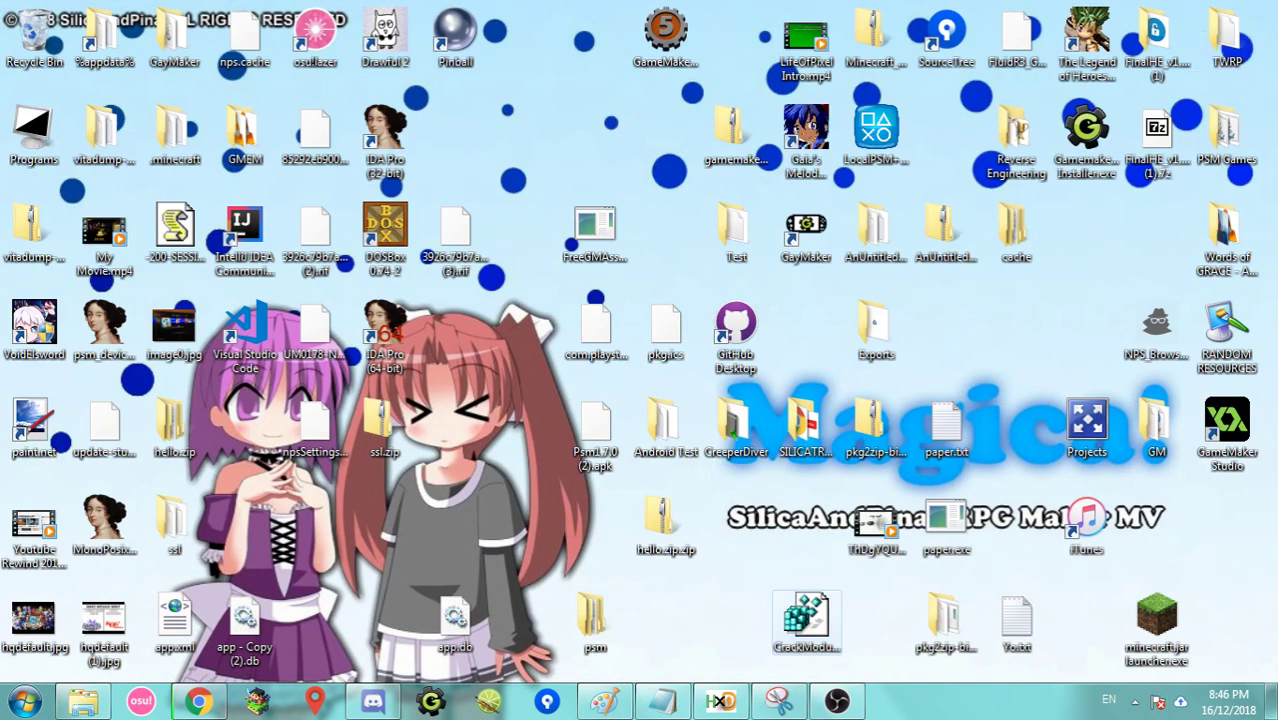
double_click(806, 618)
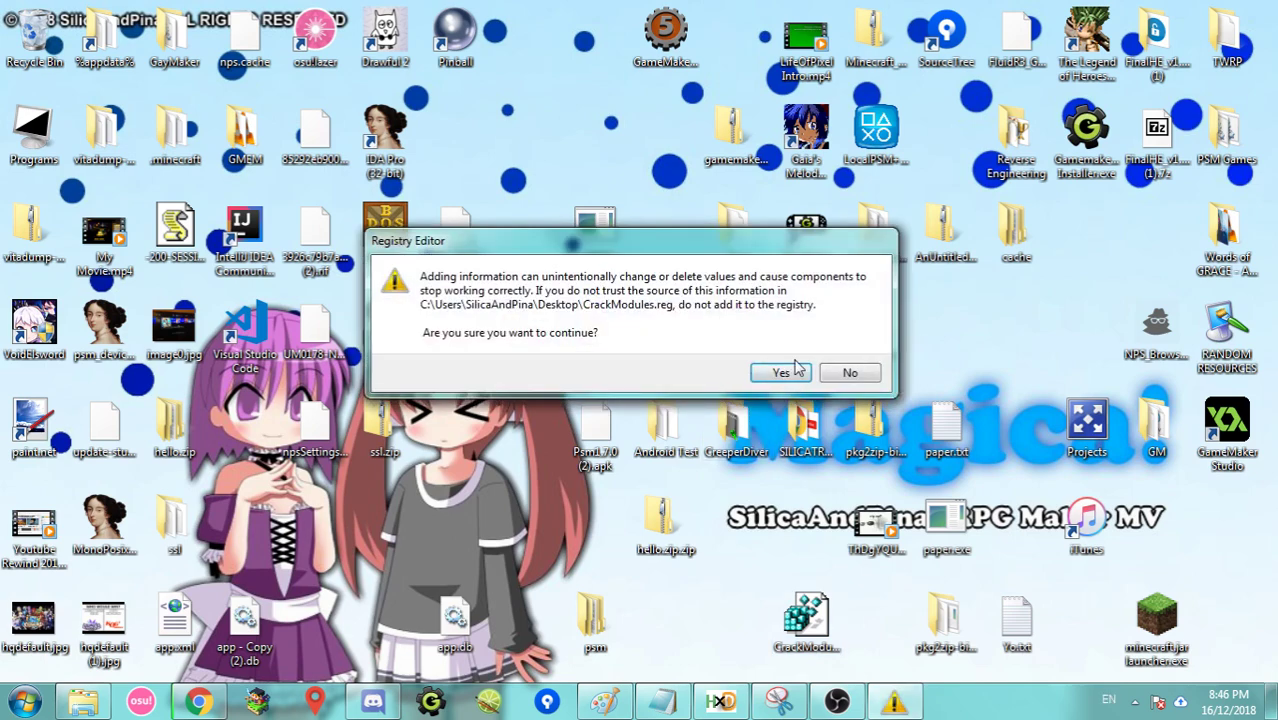
left_click(781, 372)
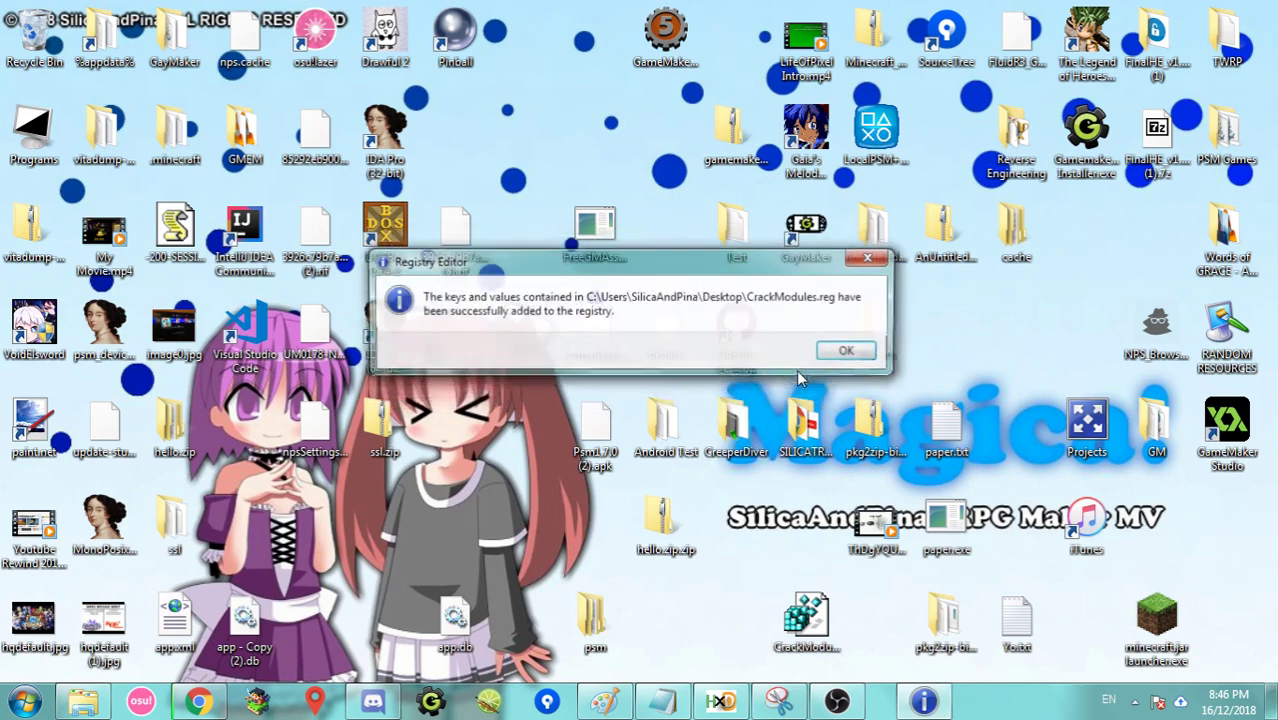
left_click(845, 352)
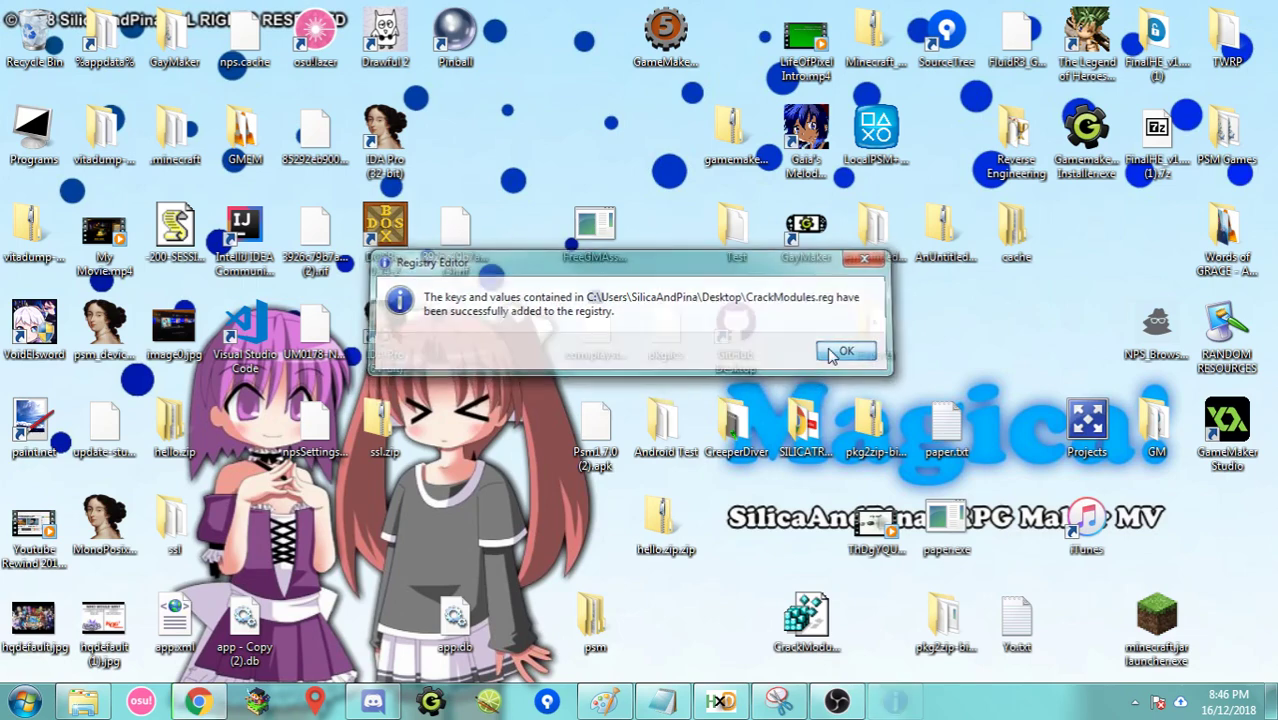
- Start Startilla_V3.exe from the gamemaker_studio folder and reopen the HELLO WORLD project
left_click(86, 702)
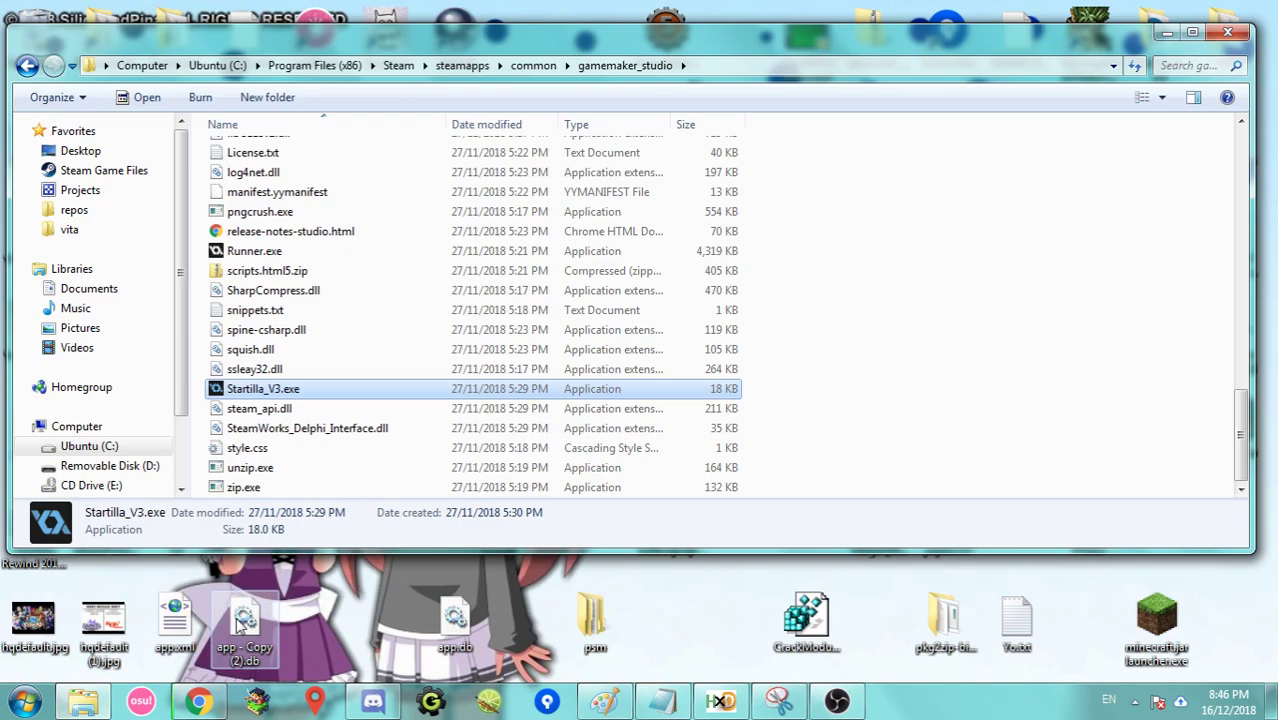
double_click(292, 388)
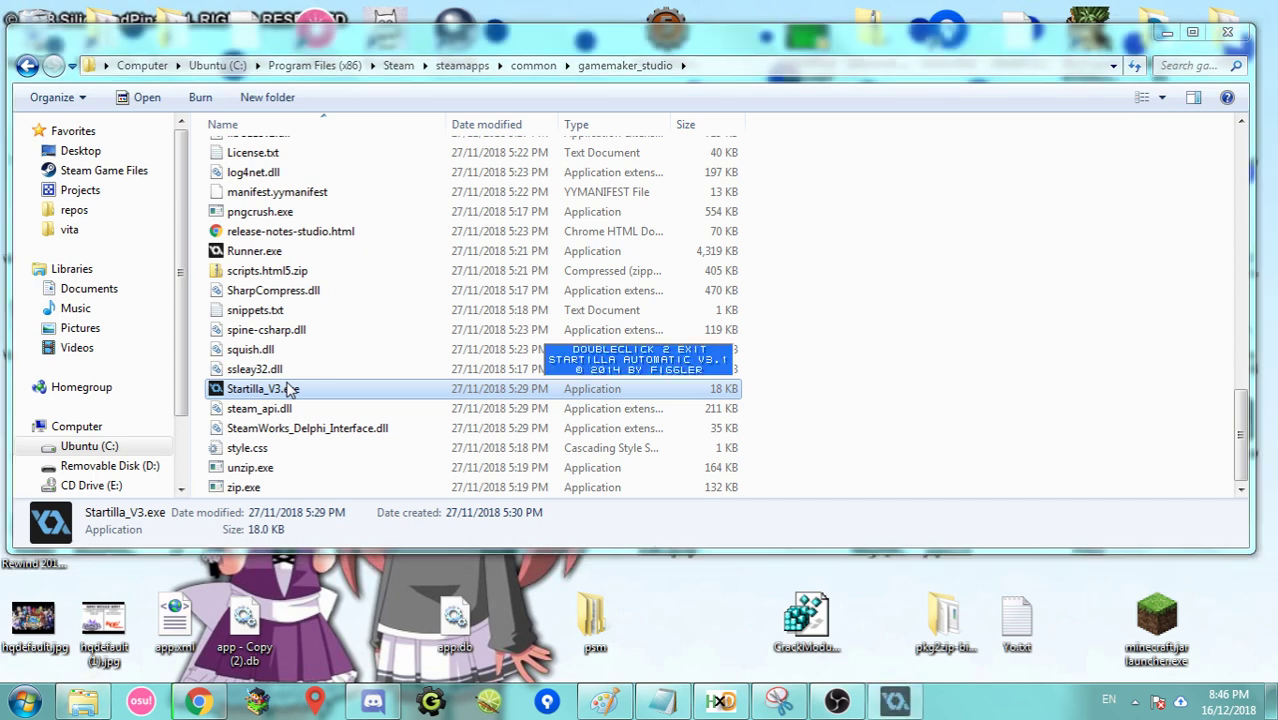
double_click(693, 378)
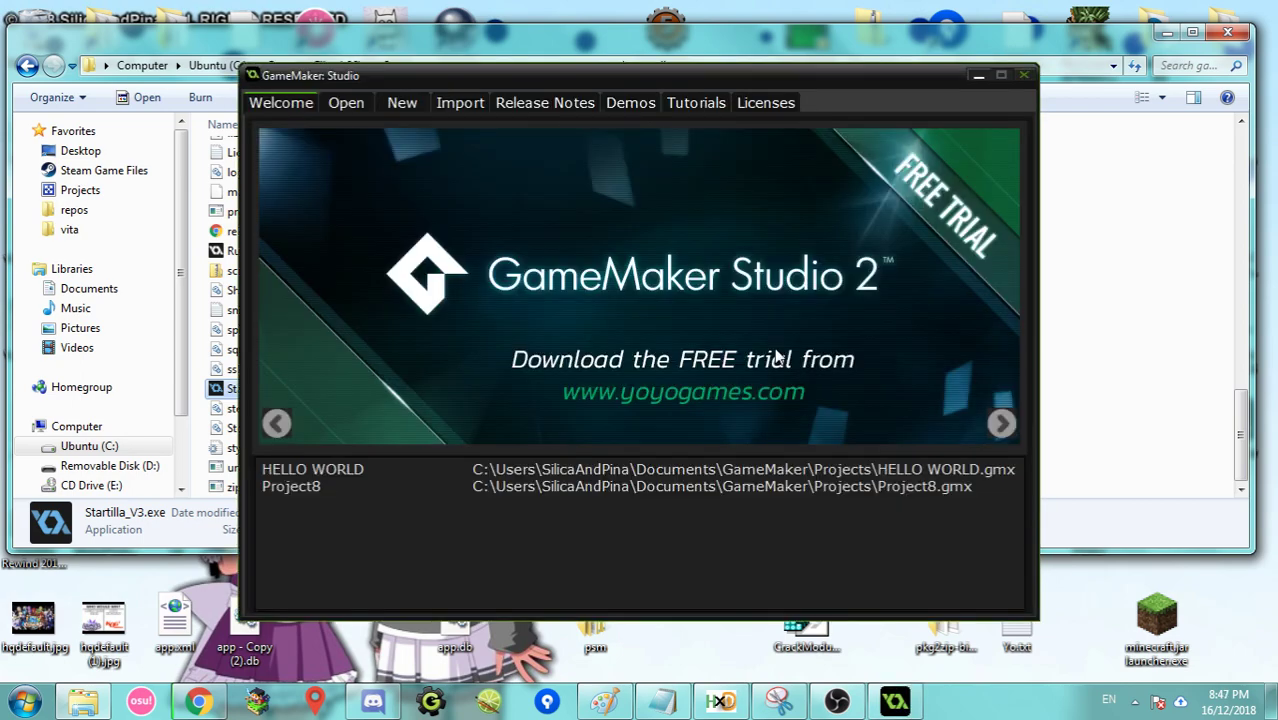
double_click(984, 476)
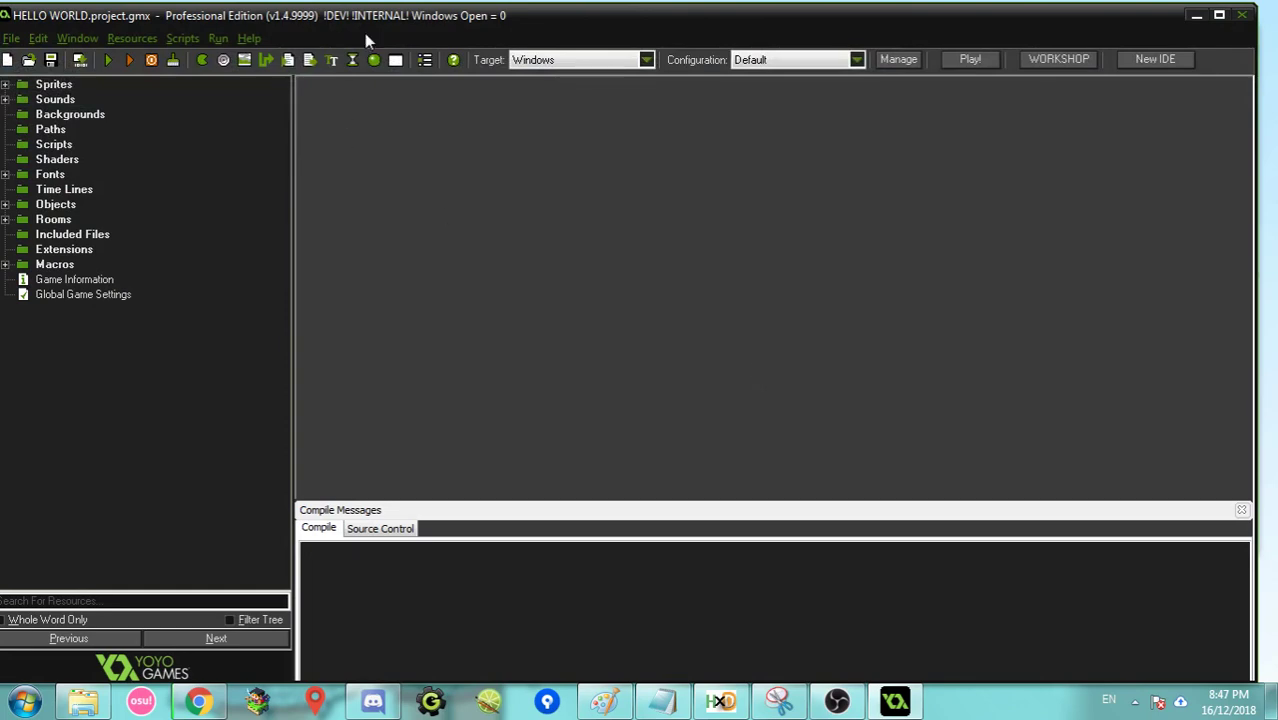
- Reposition the GameMaker window and set the project's build target to PlayStation Vita
left_click_drag(445, 12, 513, 289)
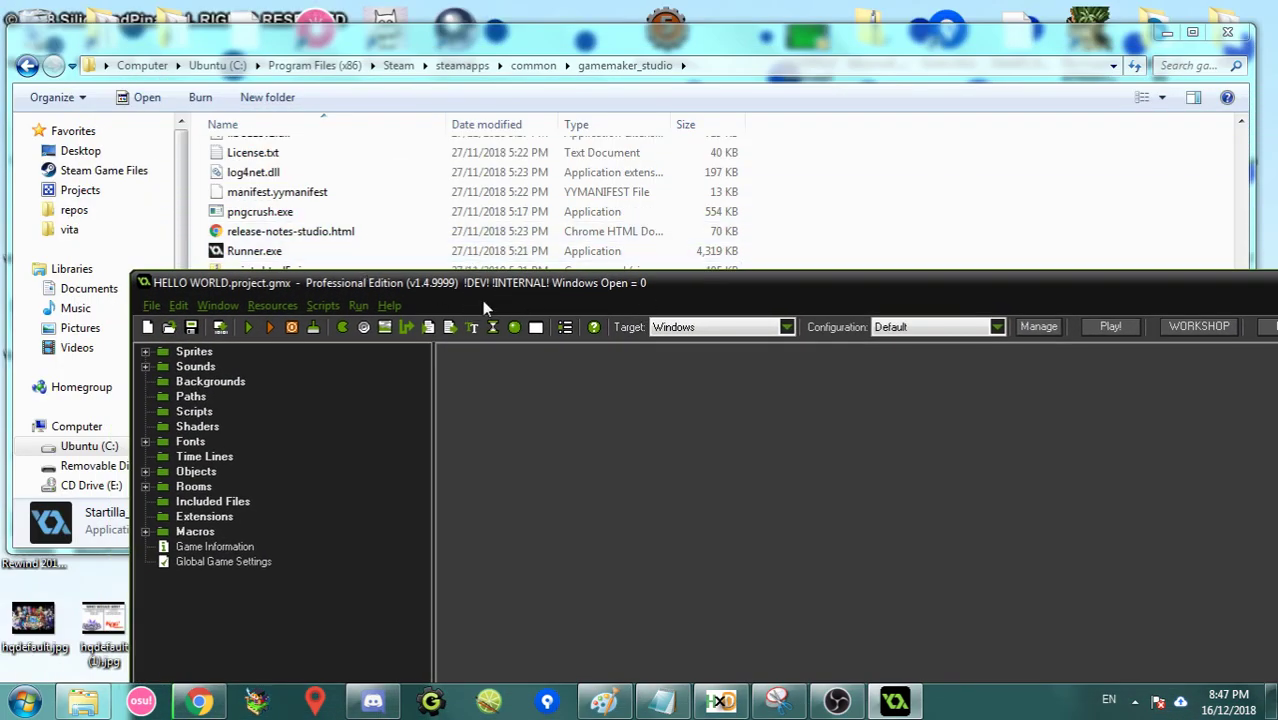
left_click_drag(459, 282, 318, 0)
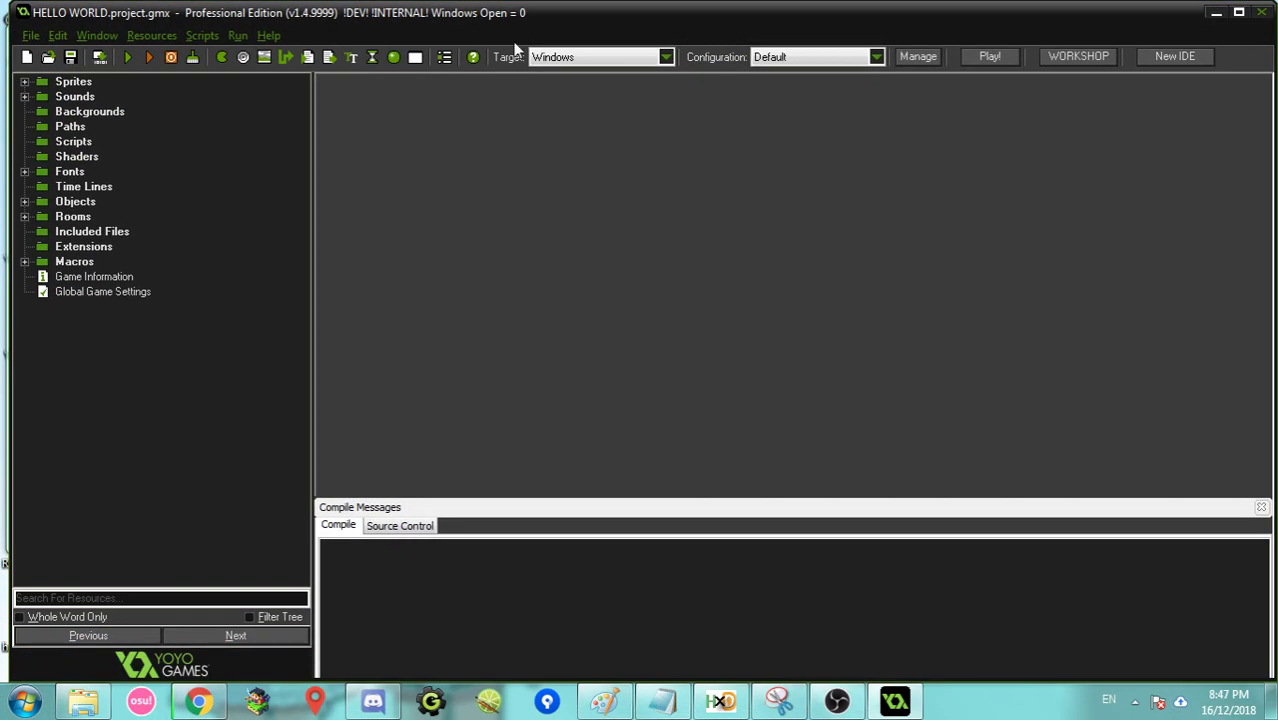
left_click(546, 58)
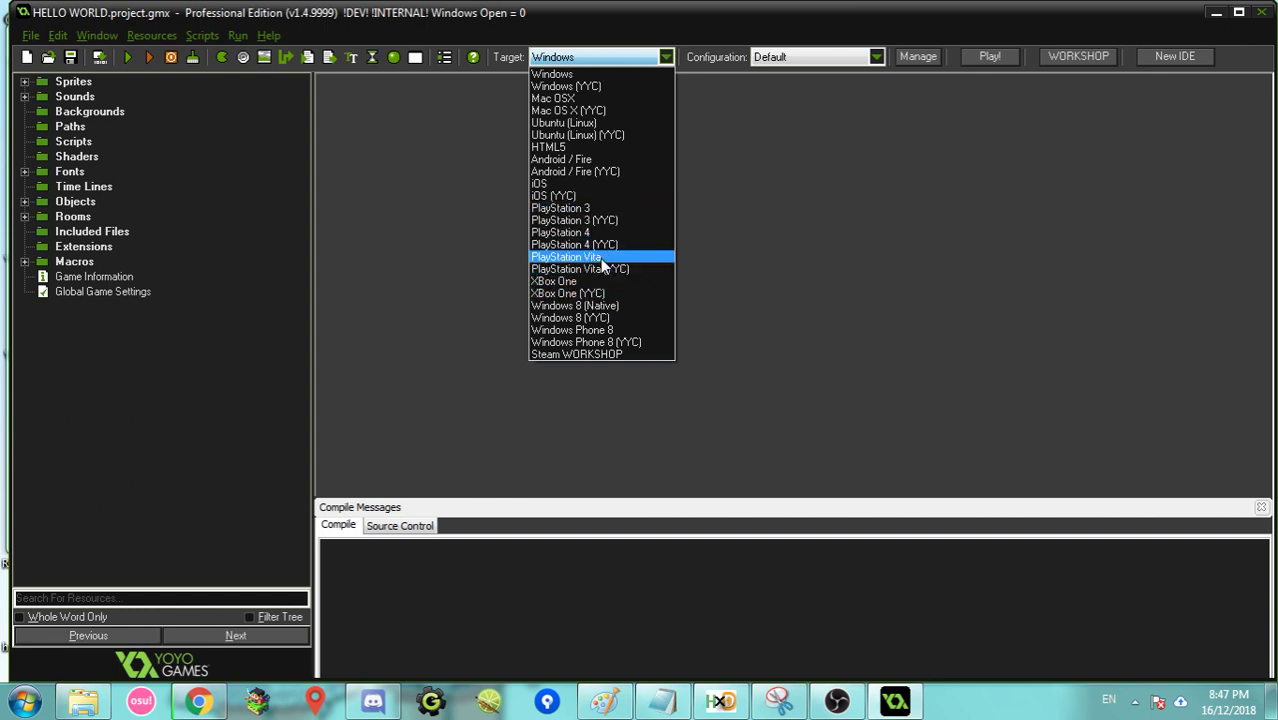
left_click(566, 257)
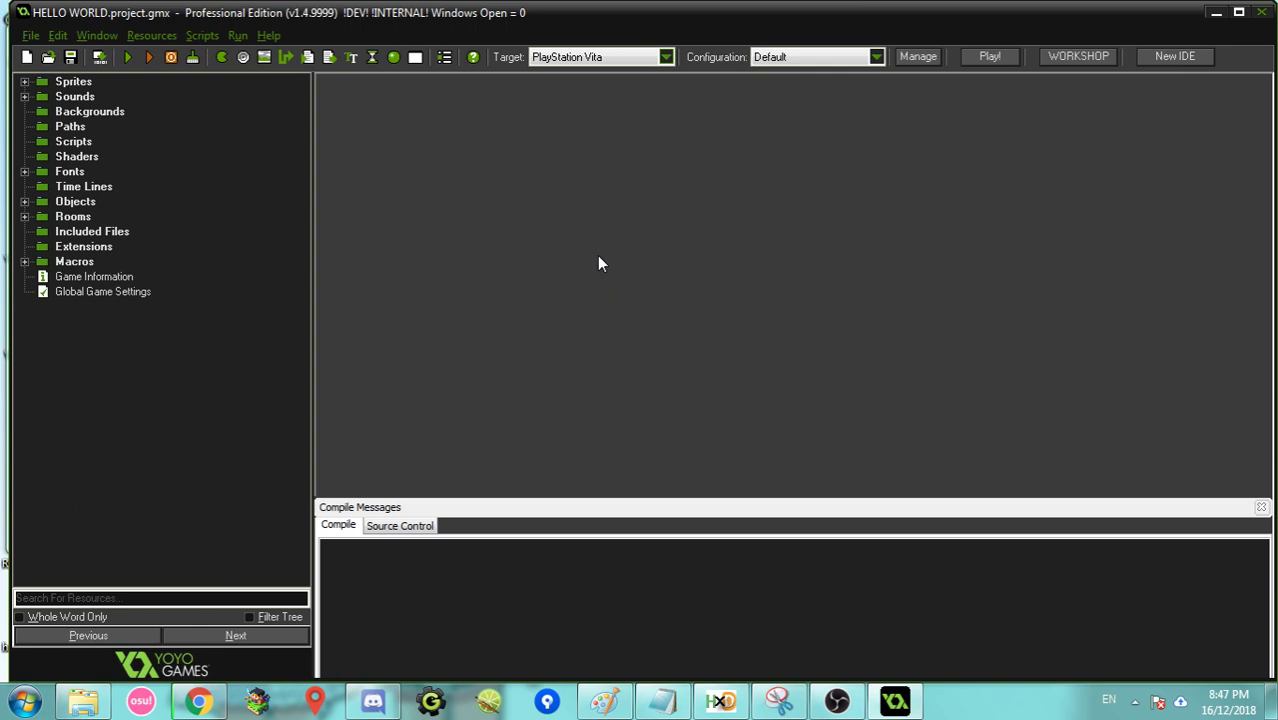
- Open the PlayStation Vita settings in the preferences
left_click(30, 35)
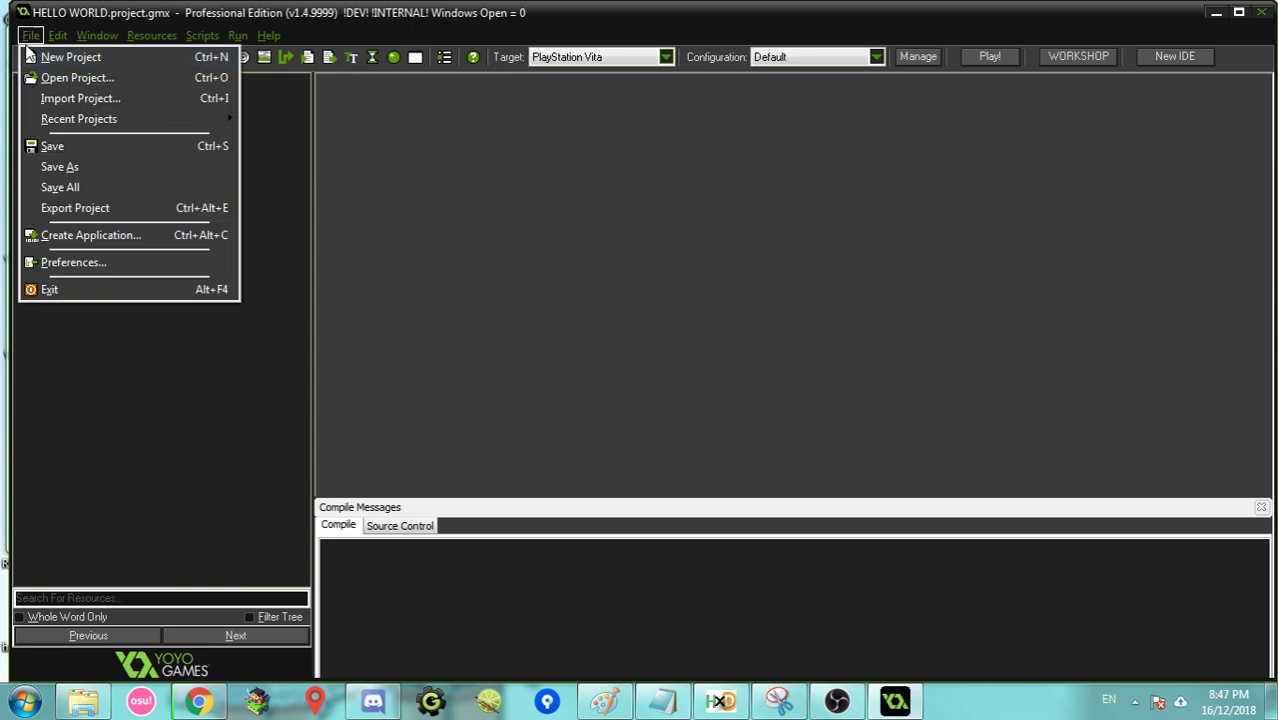
left_click(78, 262)
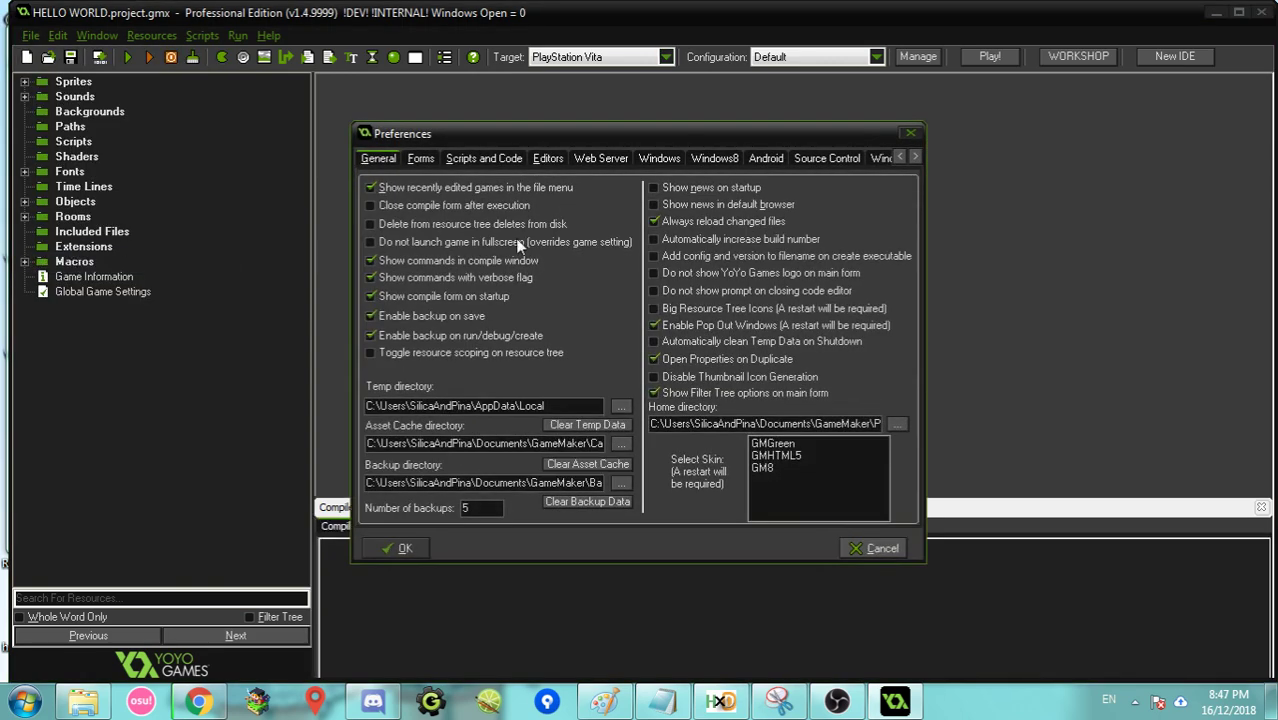
left_click(917, 162)
left_click(917, 162)
left_click(917, 162)
left_click(917, 162)
left_click(917, 162)
left_click(917, 162)
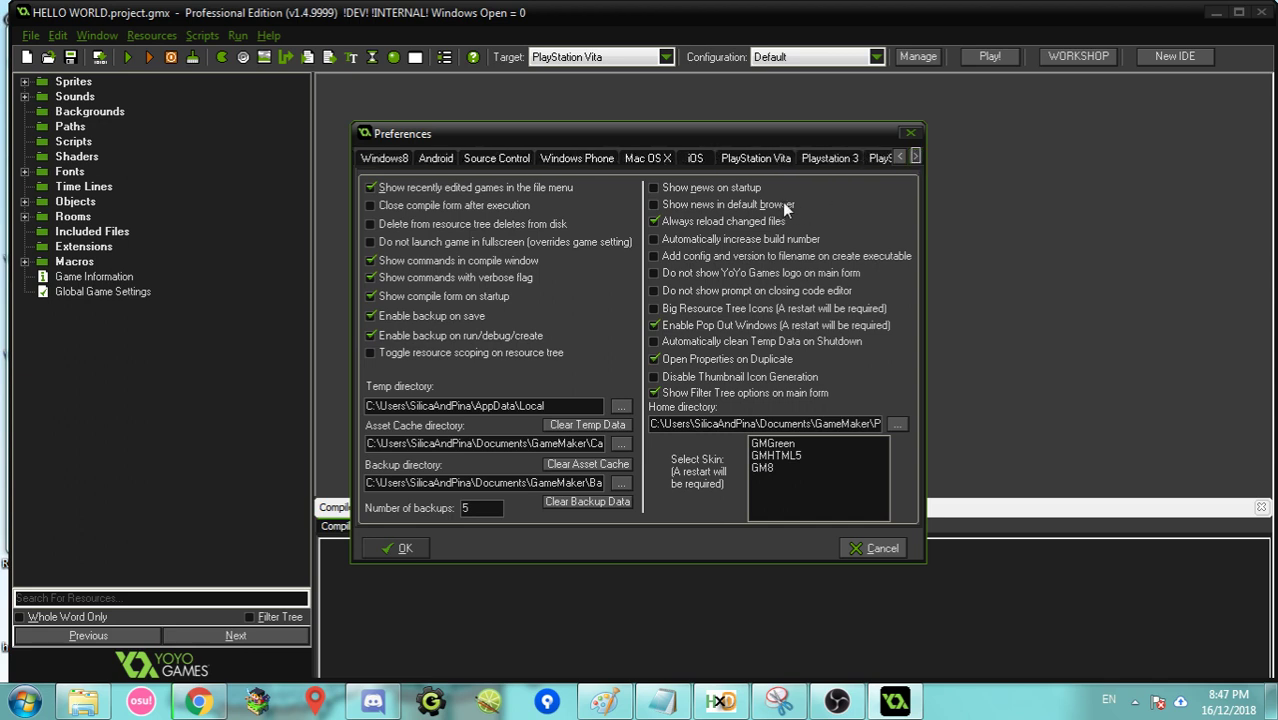
left_click(756, 158)
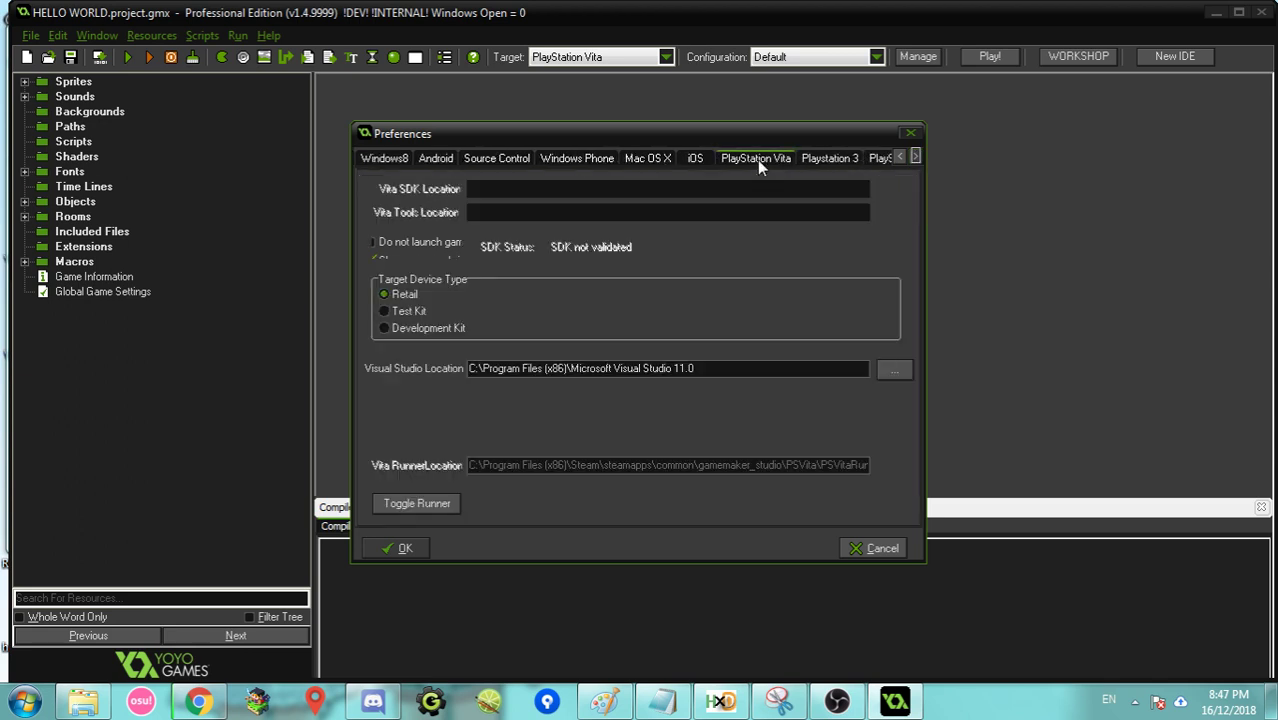
- Toggle the Vita runner location to the PSVita_Debug path and back to the gamemaker_studio PSVita path
left_click(420, 503)
left_click(420, 503)
left_click(418, 504)
left_click(416, 506)
left_click(415, 507)
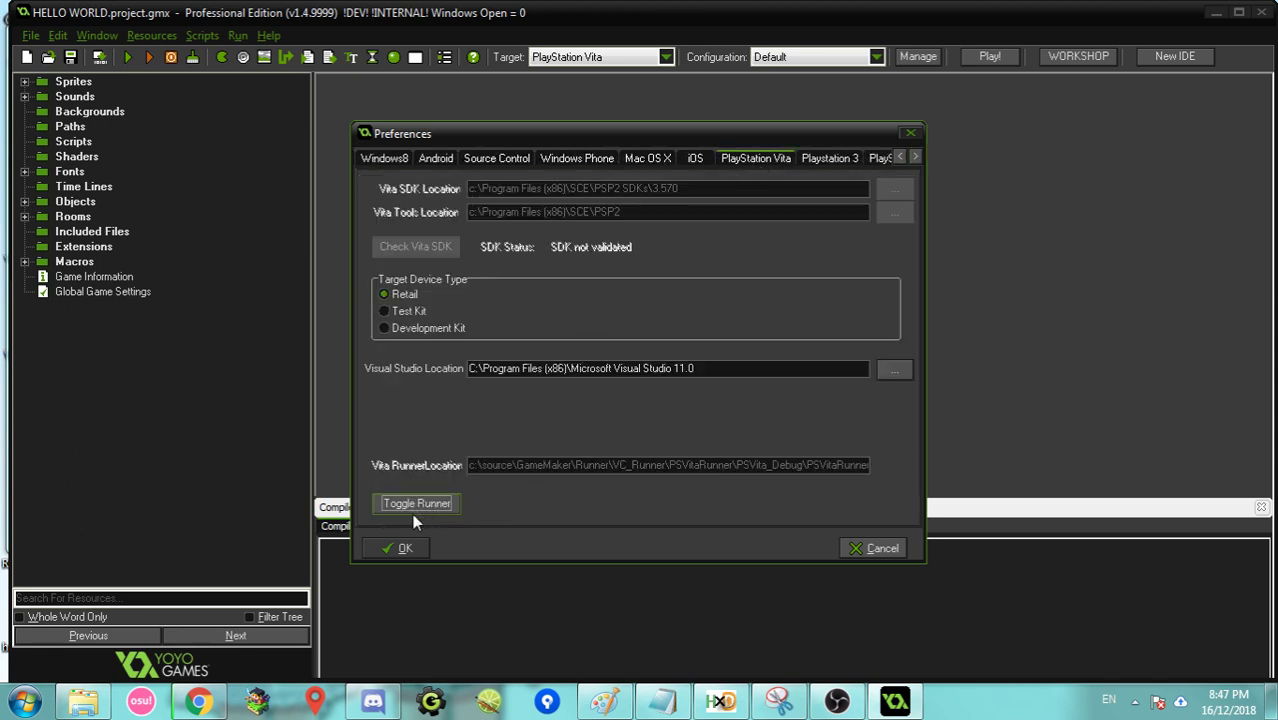
left_click(414, 509)
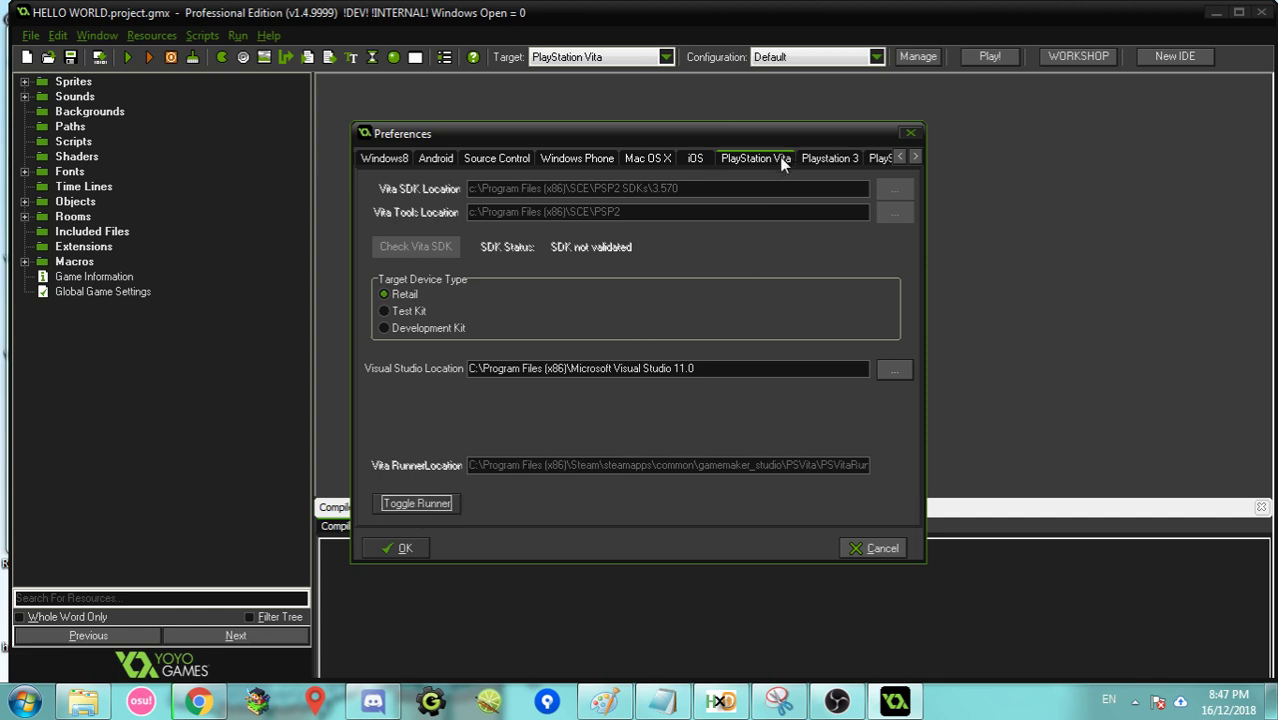
- In the PlayStation 3 preferences, try the Development Kit and Test Kit device types and return to Retail
left_click(831, 158)
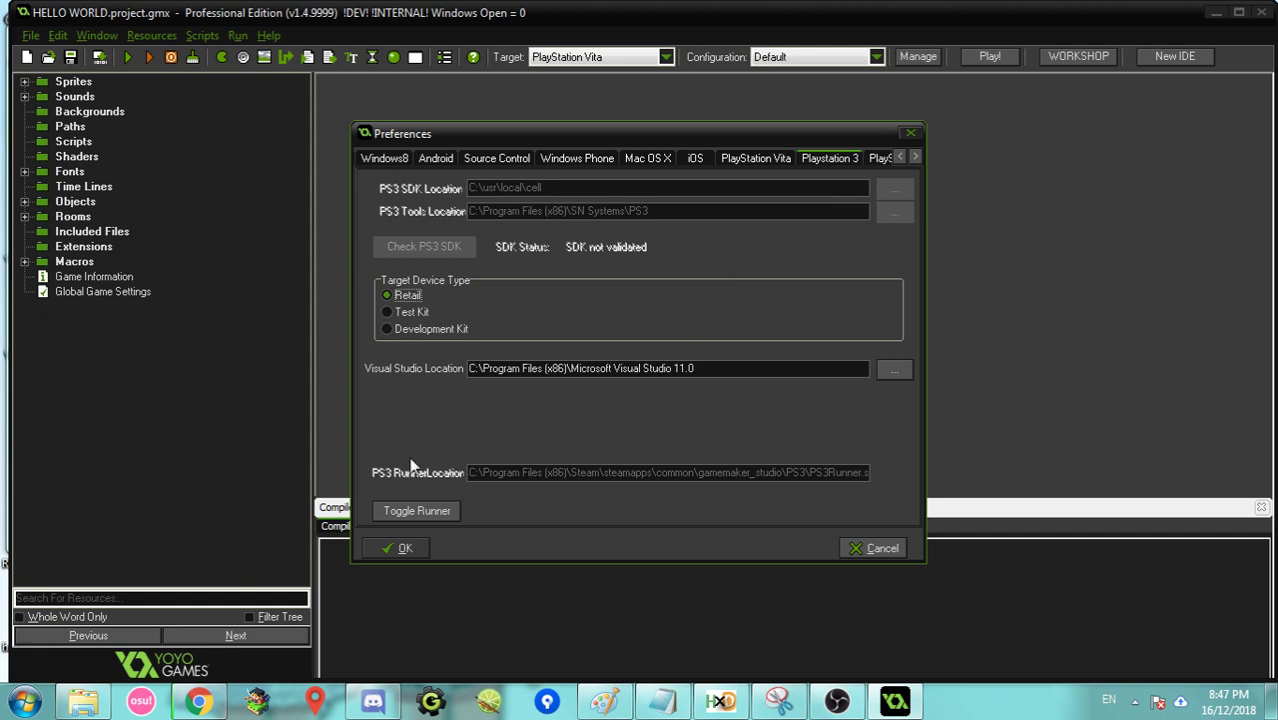
left_click(414, 329)
left_click(420, 312)
left_click(440, 329)
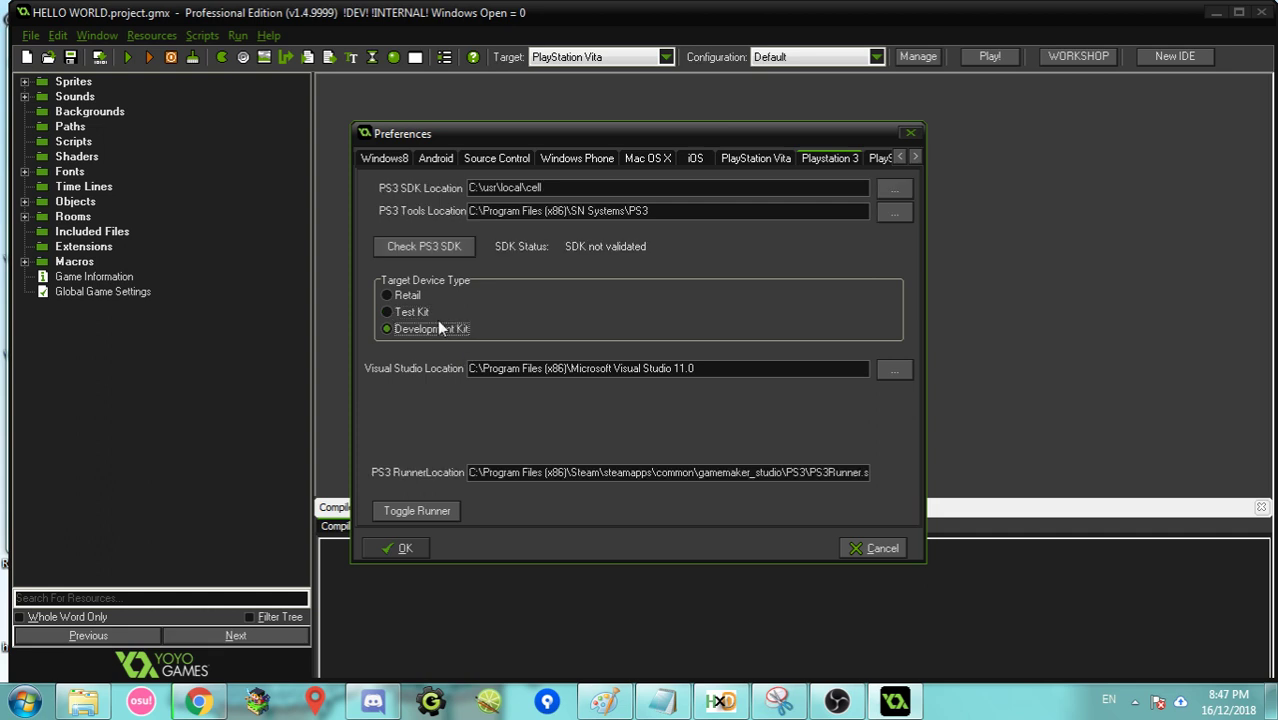
left_click(411, 312)
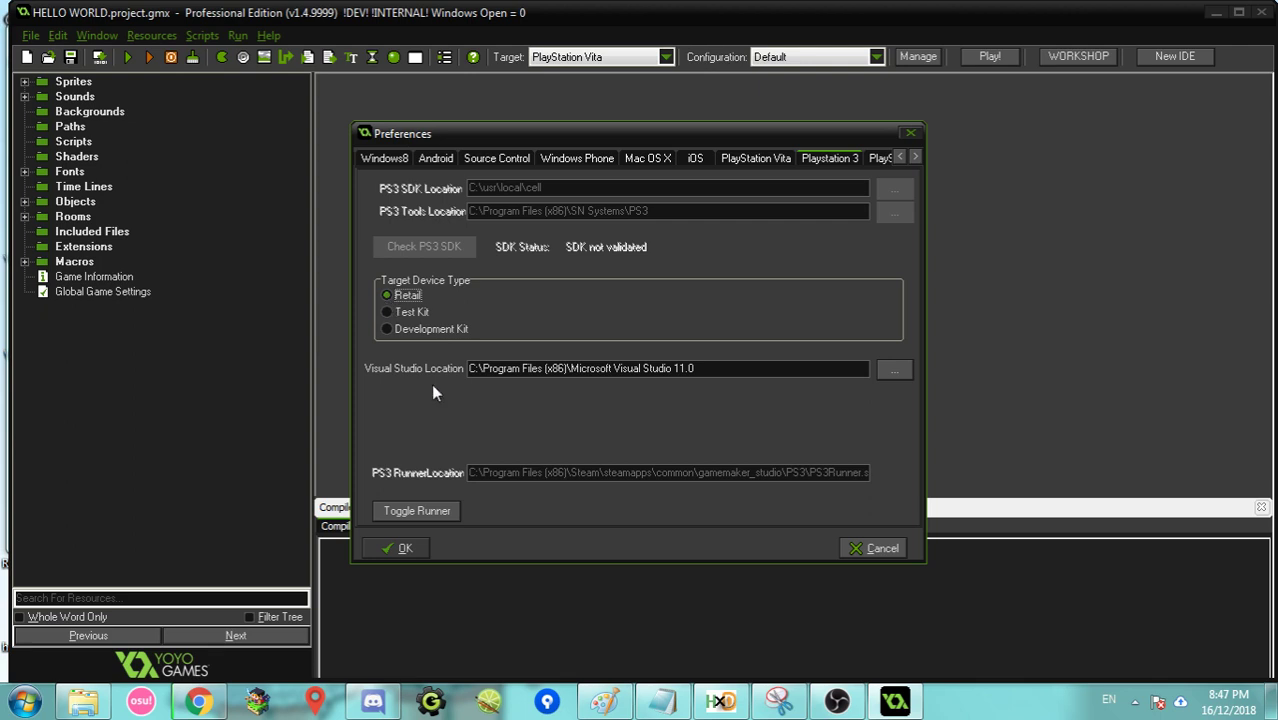
- Review the SDK and runner settings for PlayStation Vita and PlayStation 4 in the preferences
left_click(760, 160)
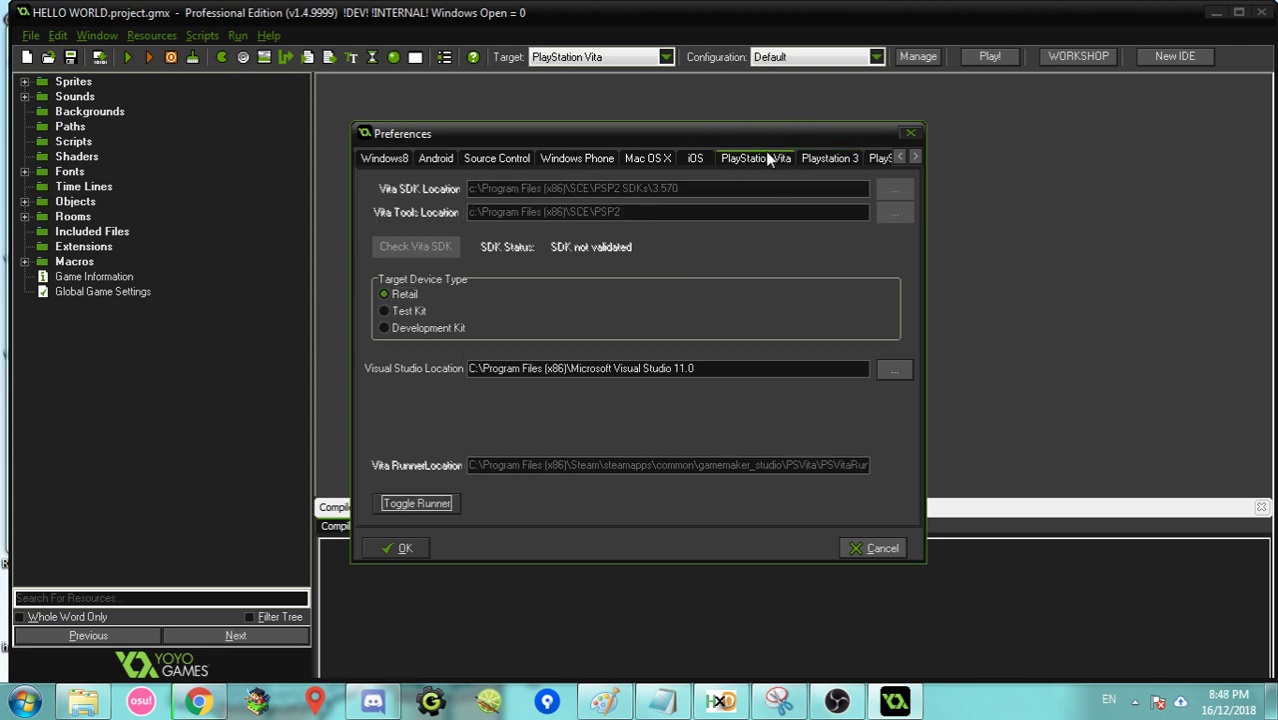
left_click(914, 158)
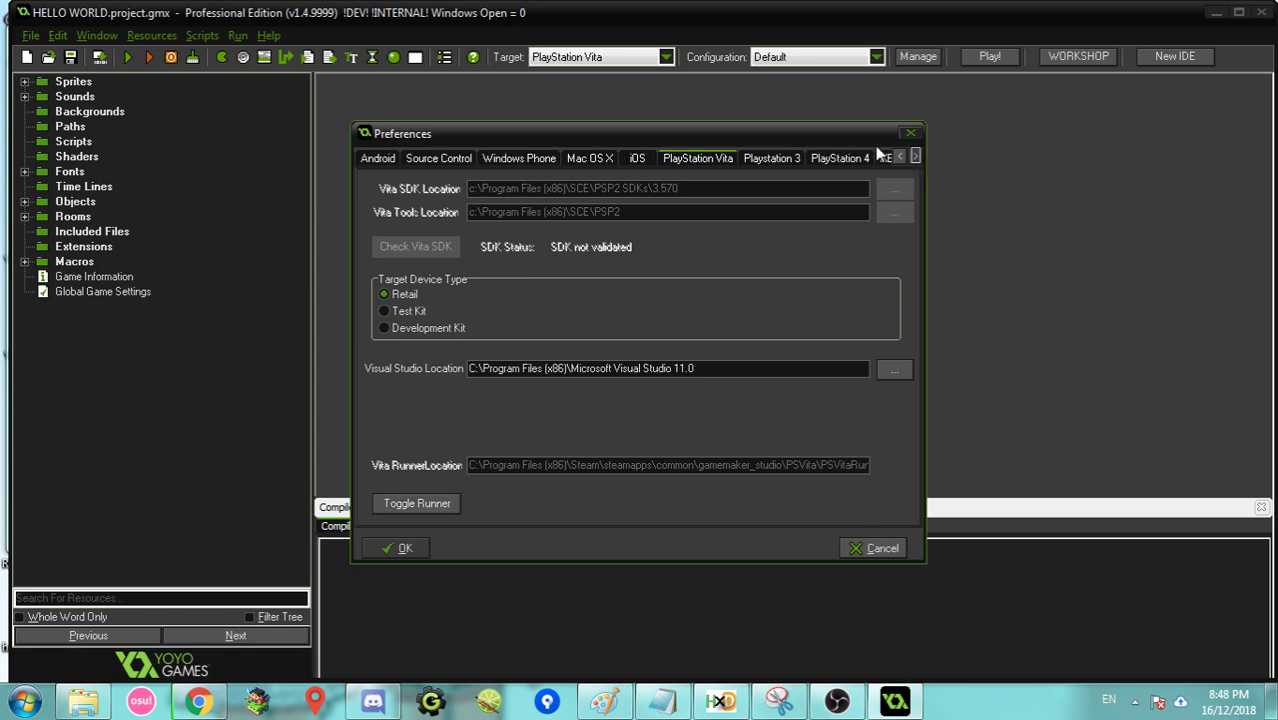
left_click(827, 159)
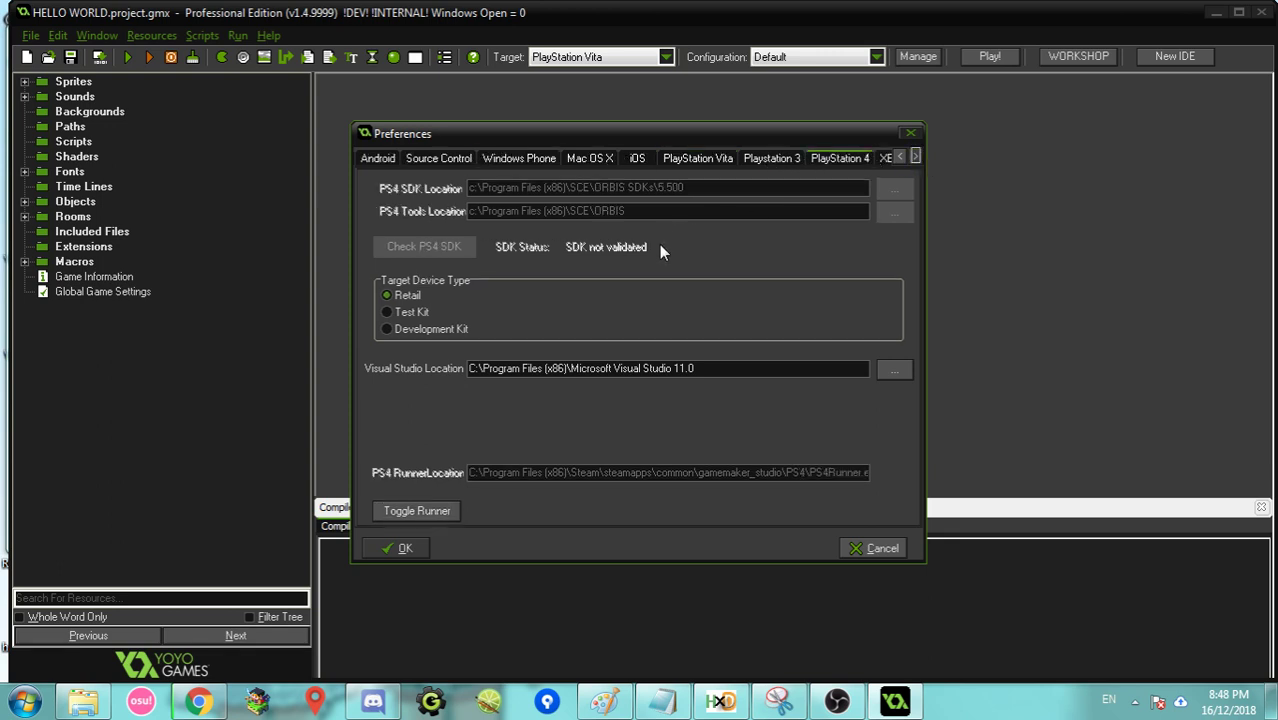
- In the Xbox One preferences, check the Xbox One SDK and toggle the Xbox One runner
left_click(915, 158)
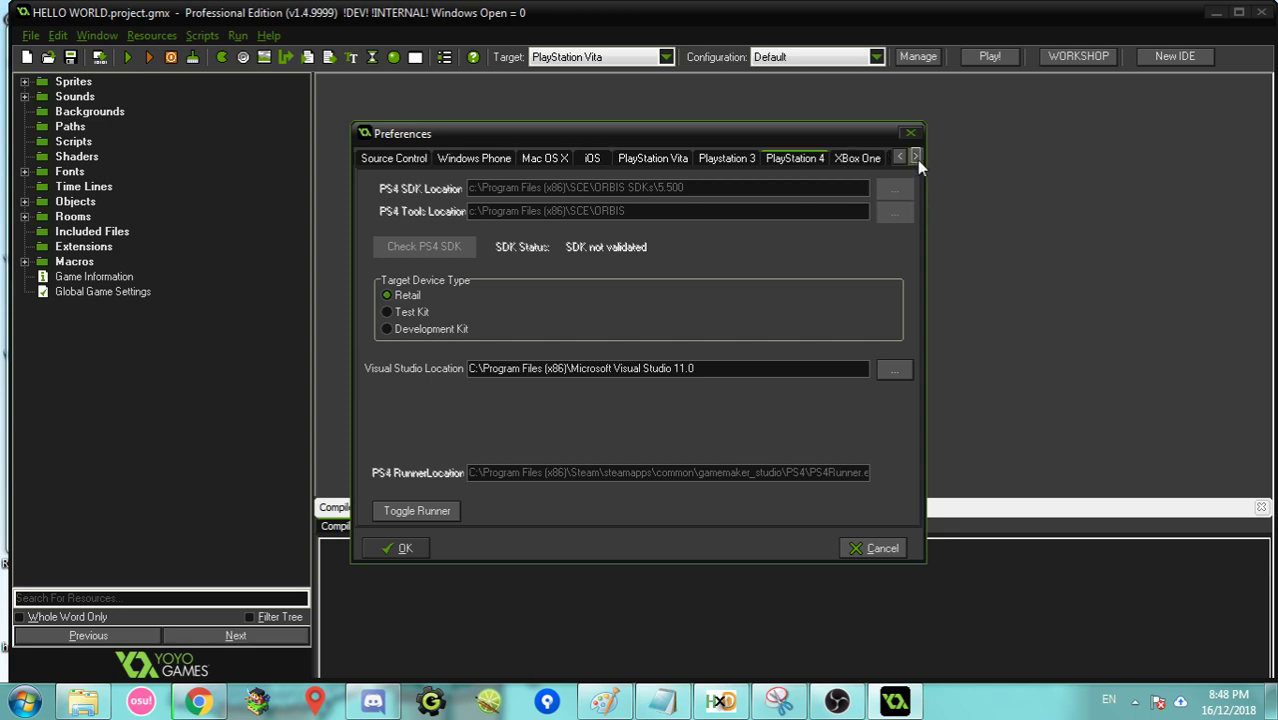
left_click(858, 164)
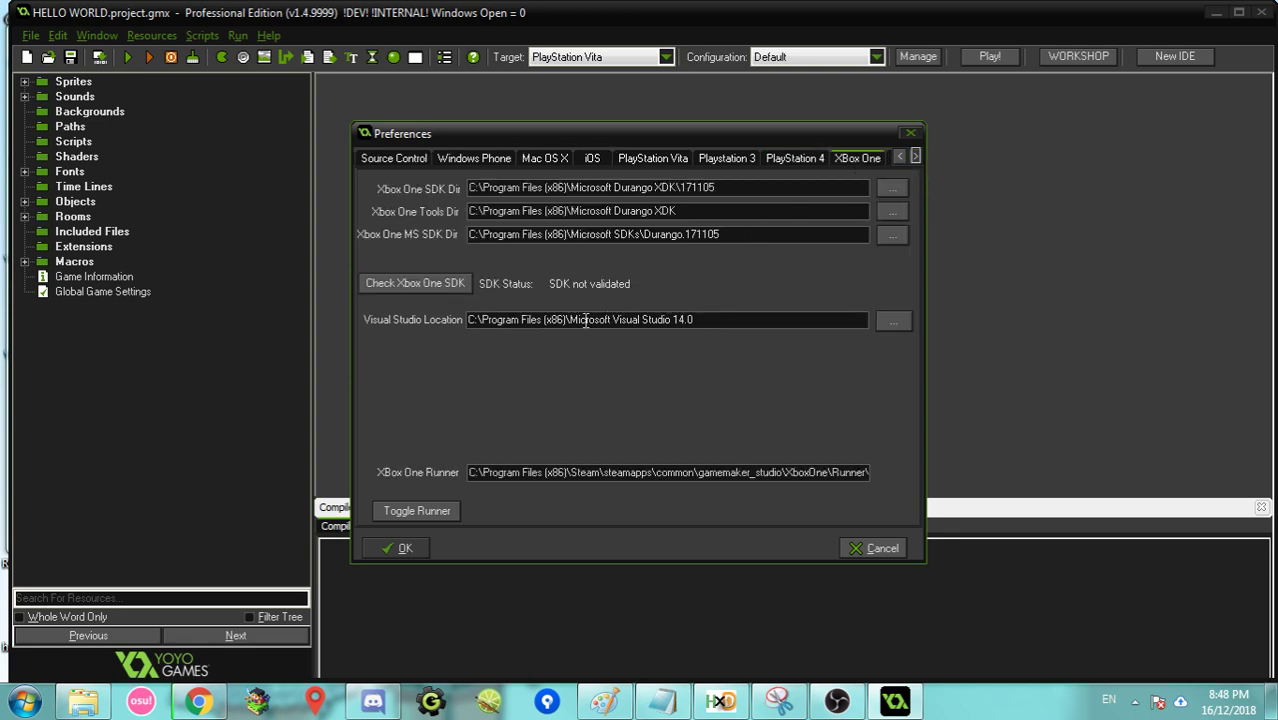
left_click(415, 278)
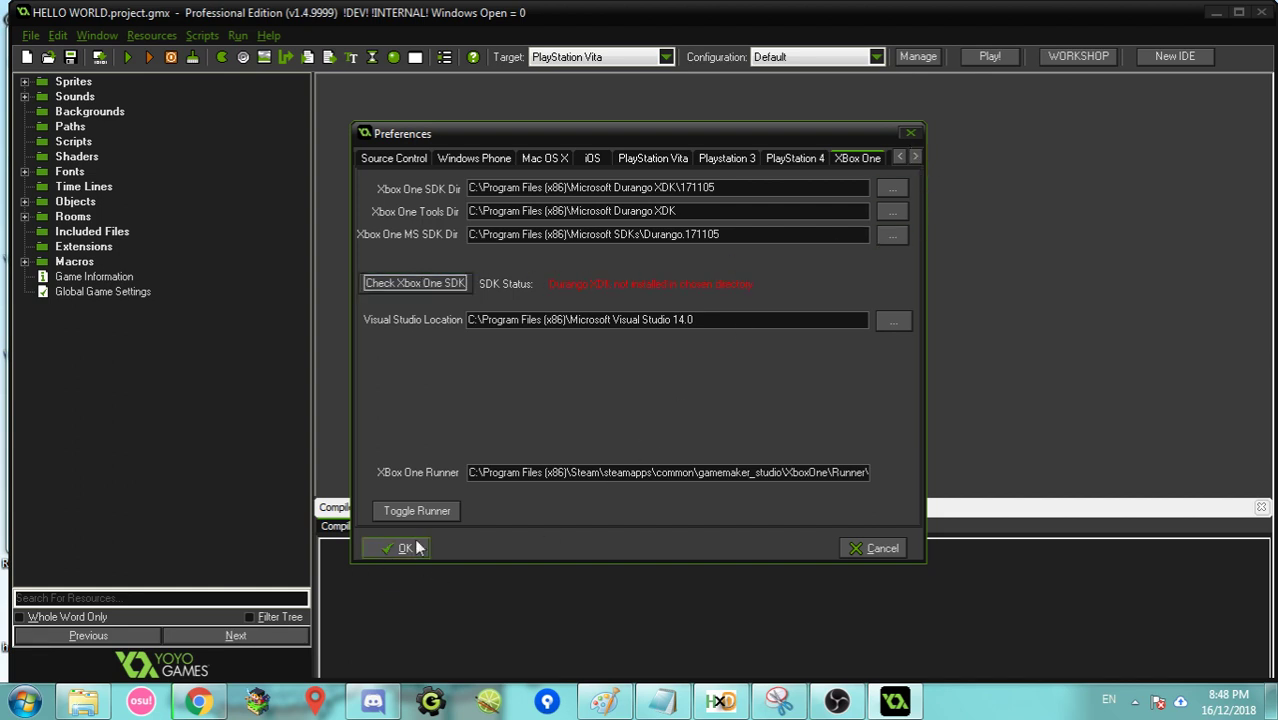
left_click(428, 510)
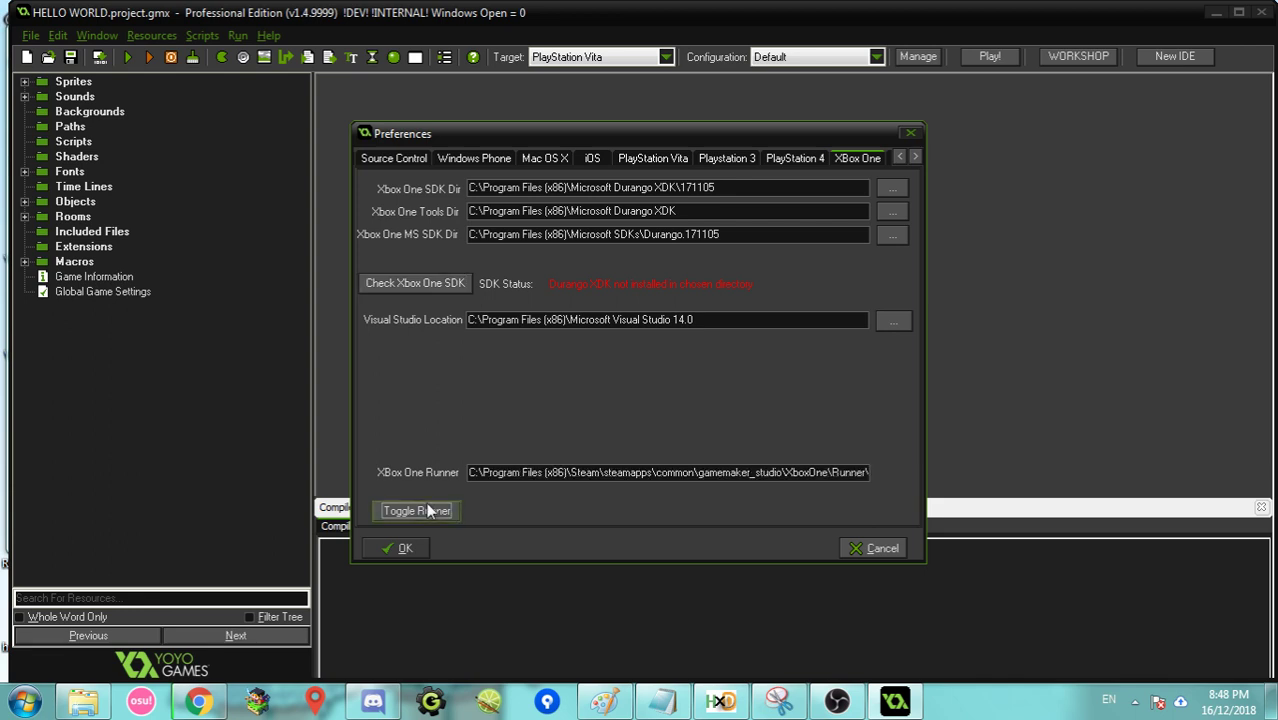
- Dismiss the preferences and review the PlayStation 4 and PlayStation Vita sections of the Global Game Settings without changing anything
left_click(879, 548)
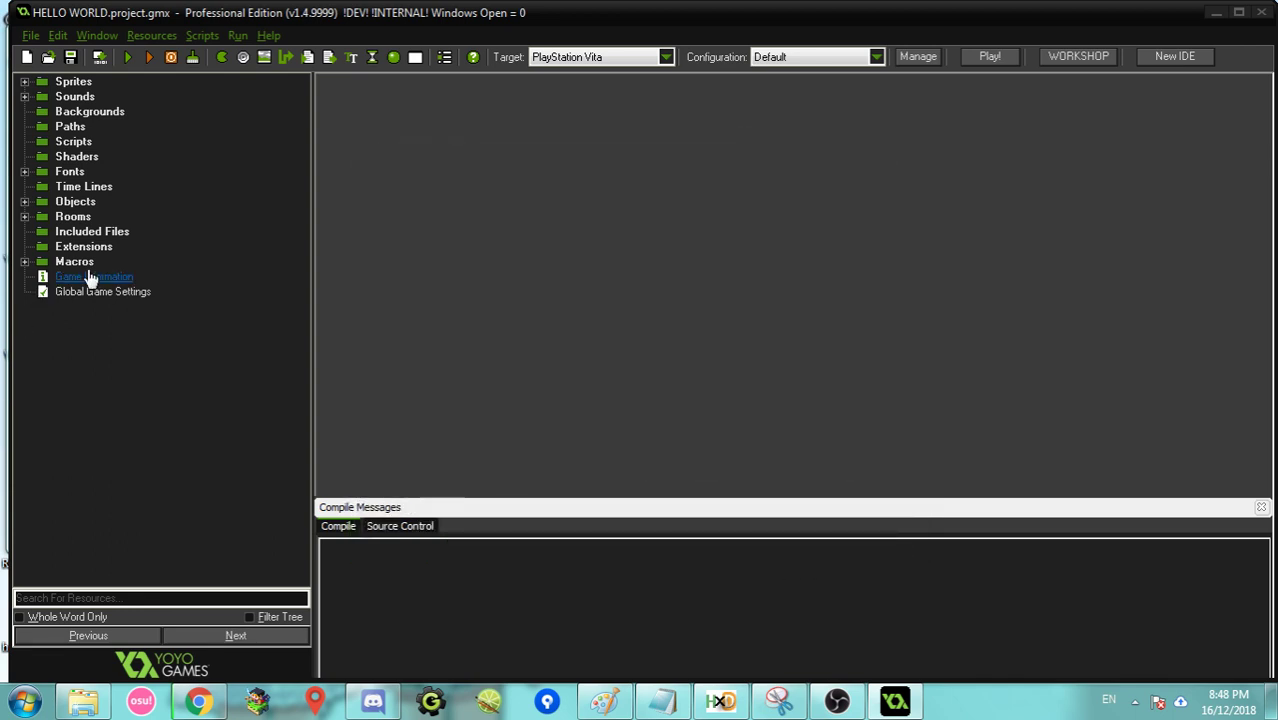
left_click(114, 294)
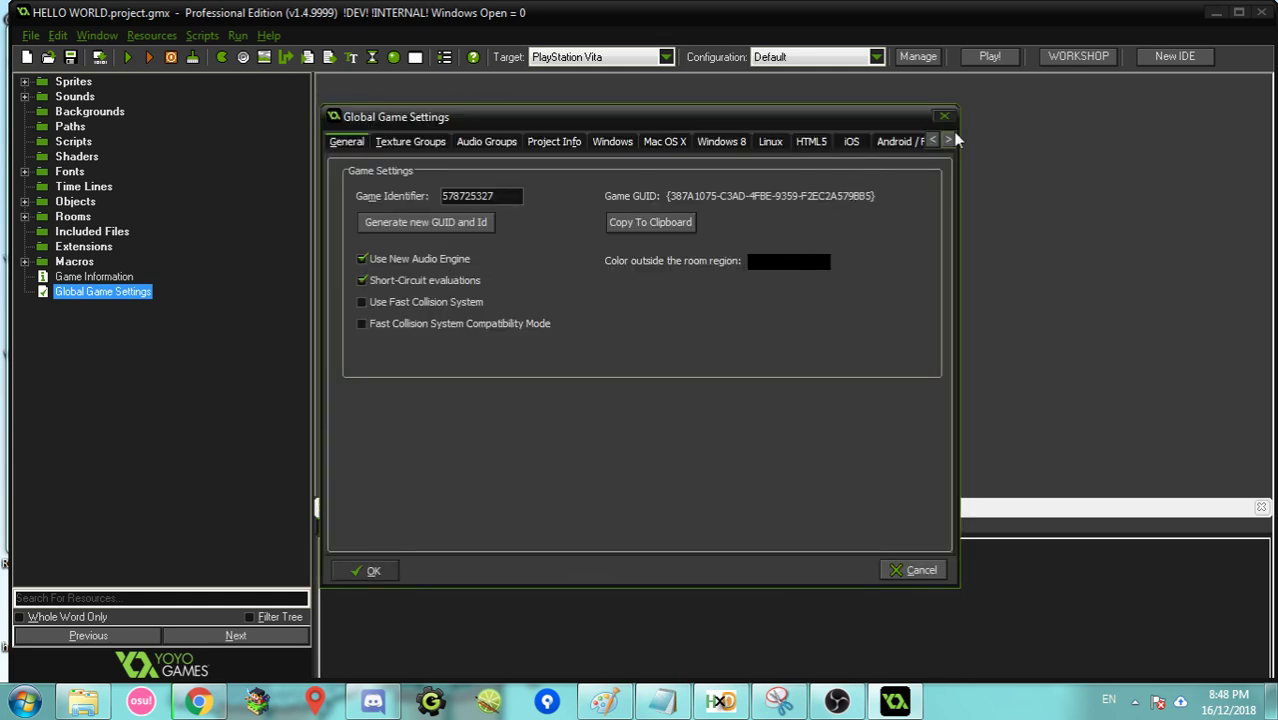
left_click(950, 142)
left_click(950, 142)
left_click(950, 142)
left_click(950, 142)
left_click(950, 142)
left_click(953, 145)
left_click(953, 145)
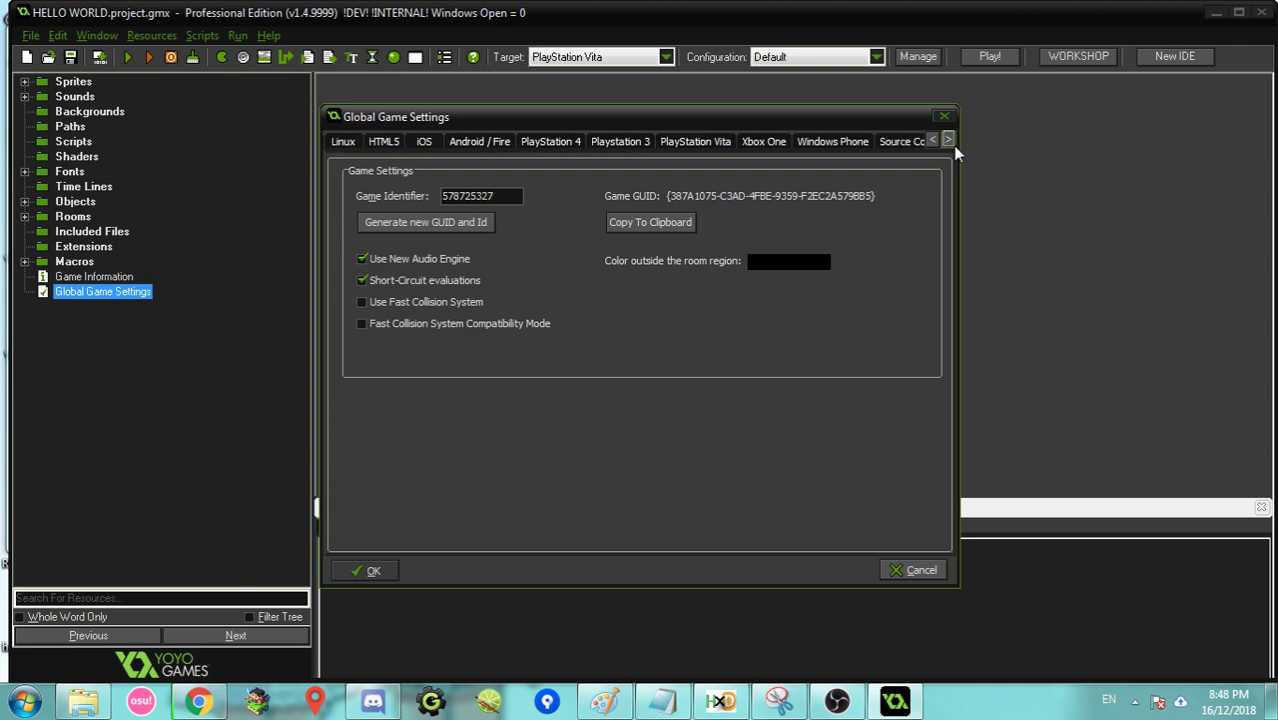
left_click(566, 145)
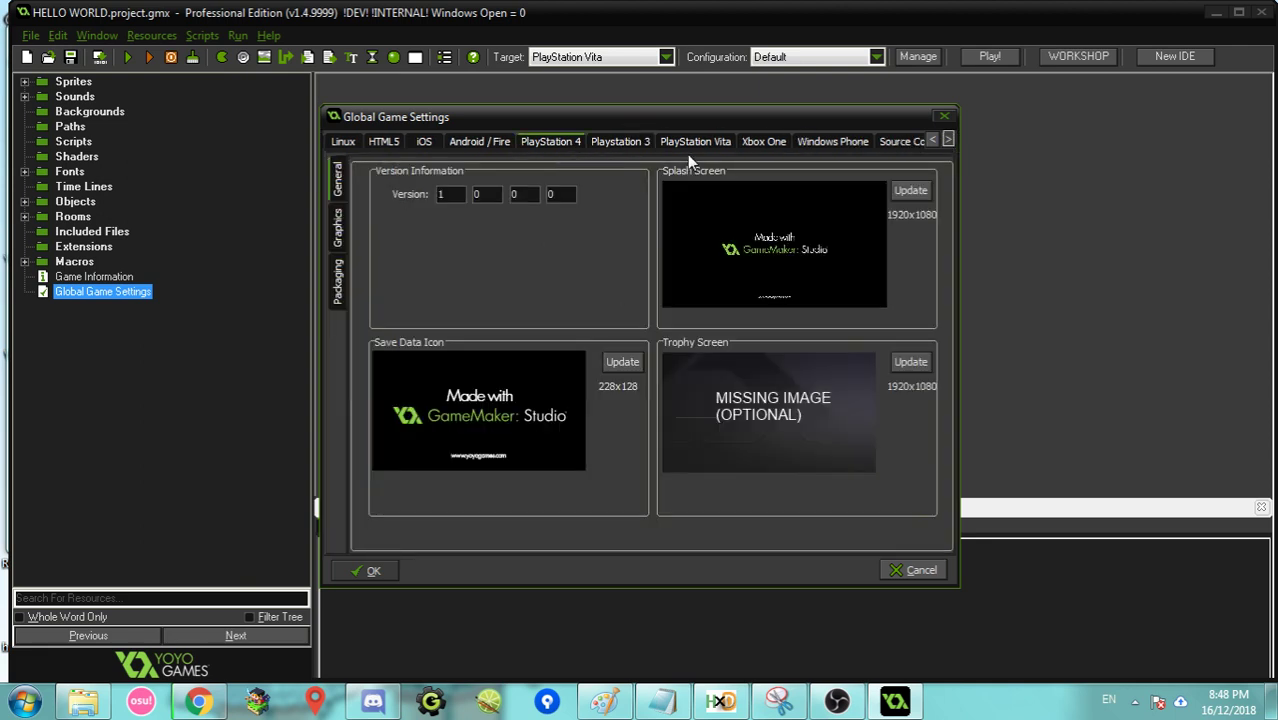
left_click(690, 143)
left_click(914, 572)
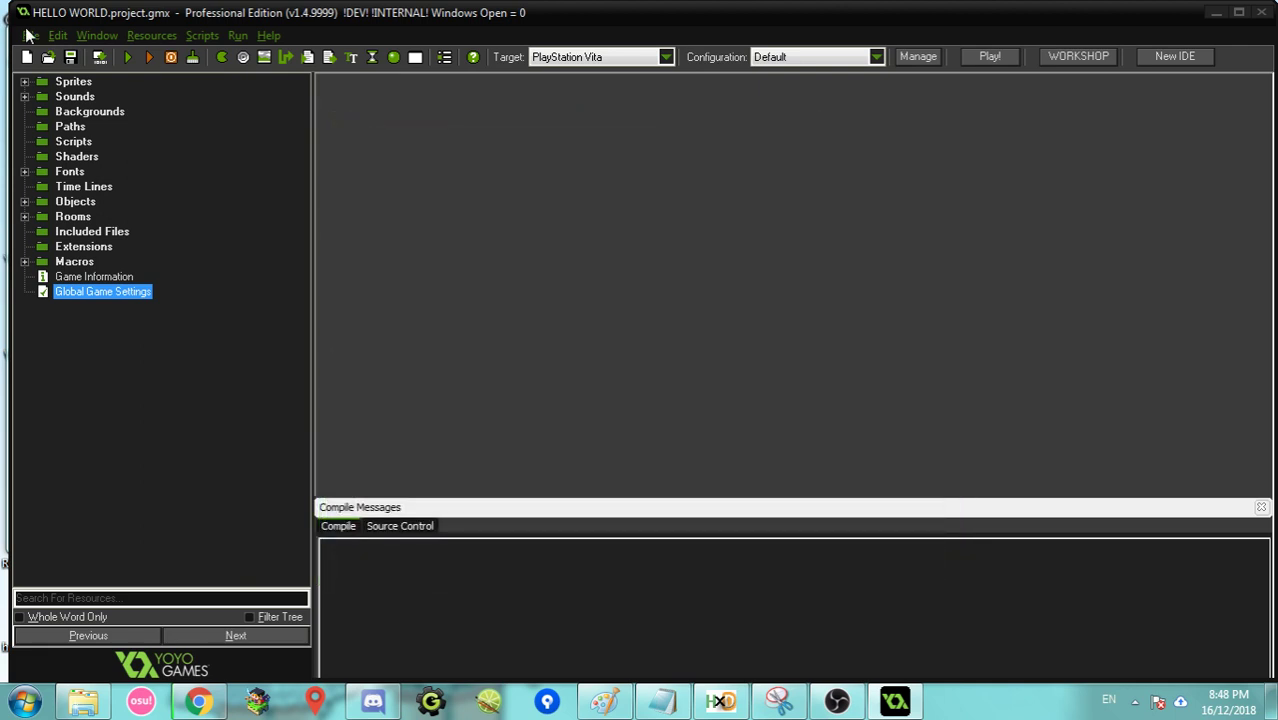
- Run the project for PlayStation Vita and allow GMWebServer through the firewall on both private and public networks
left_click(126, 58)
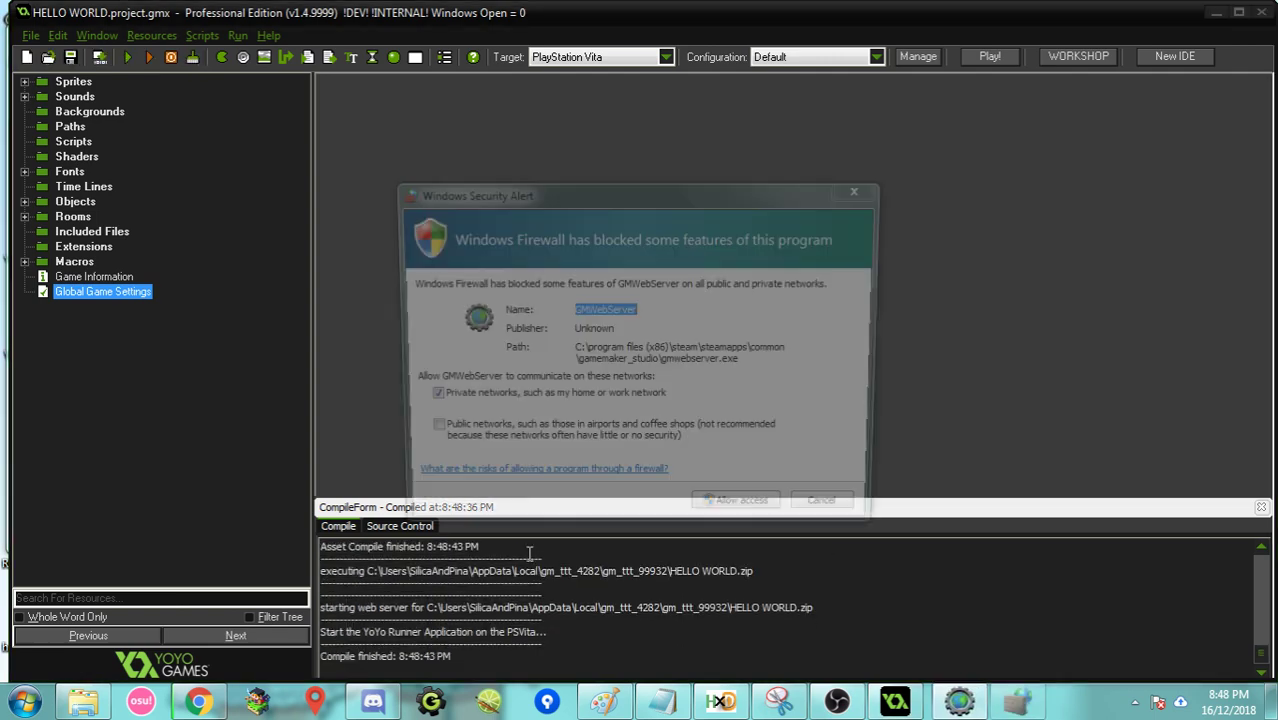
left_click(562, 446)
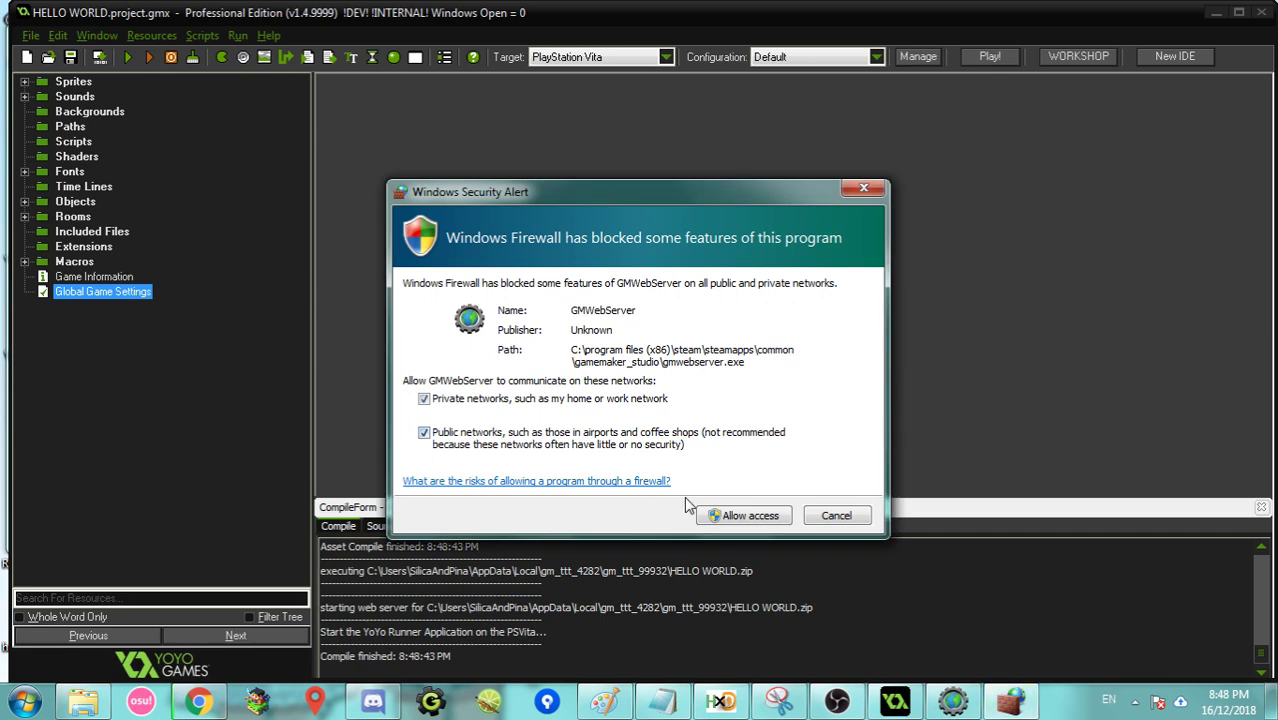
left_click(774, 515)
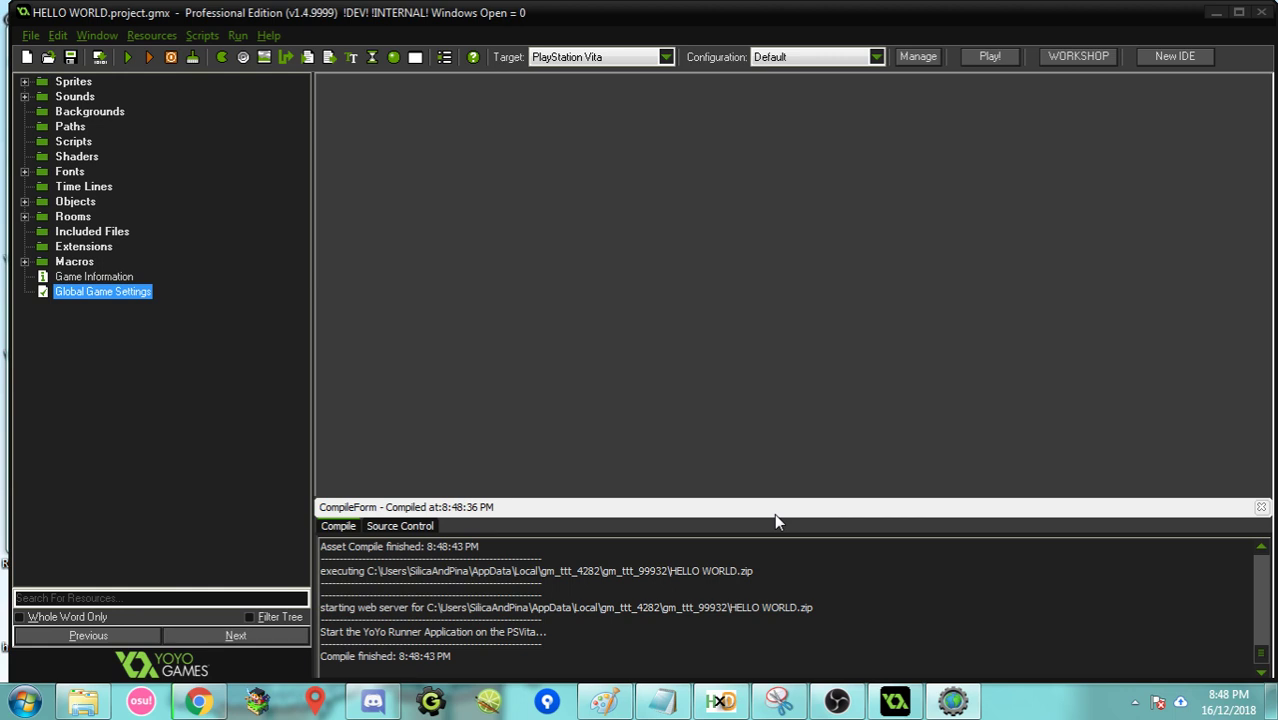
- Inspect the GameMaker: Studio micro web server window, close it, and check the hidden notification icons
left_click(937, 697)
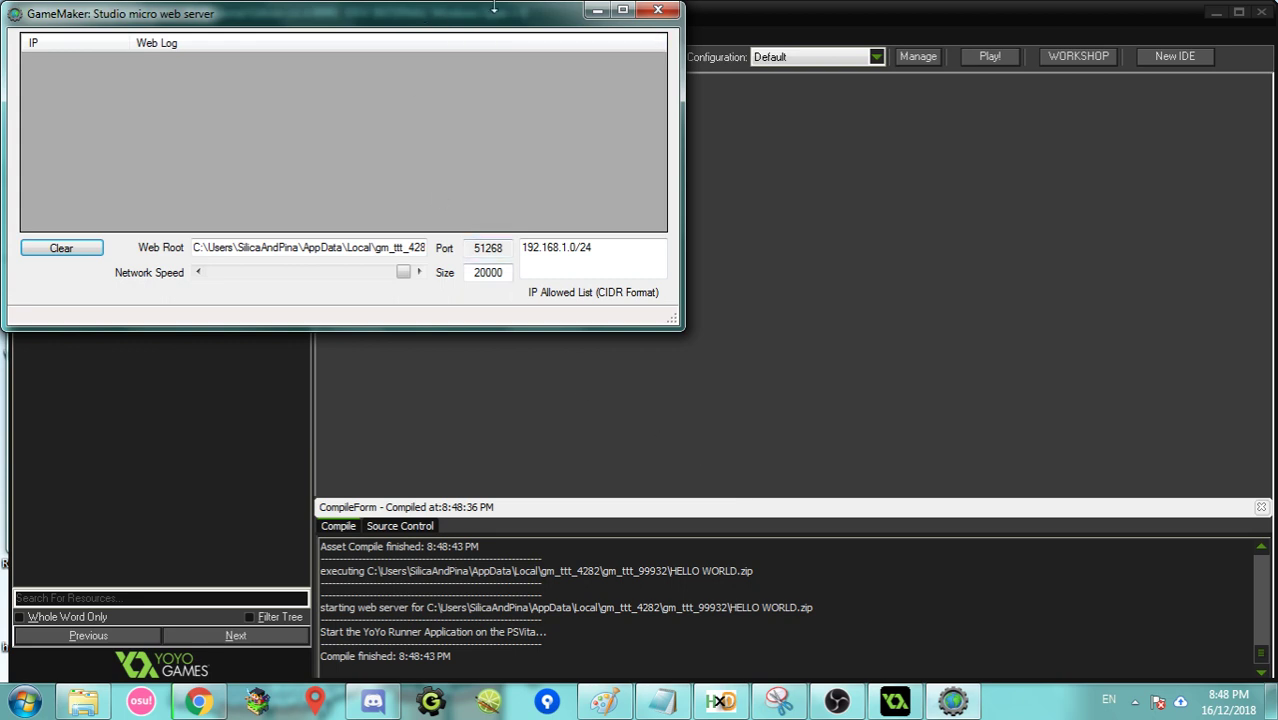
left_click(658, 10)
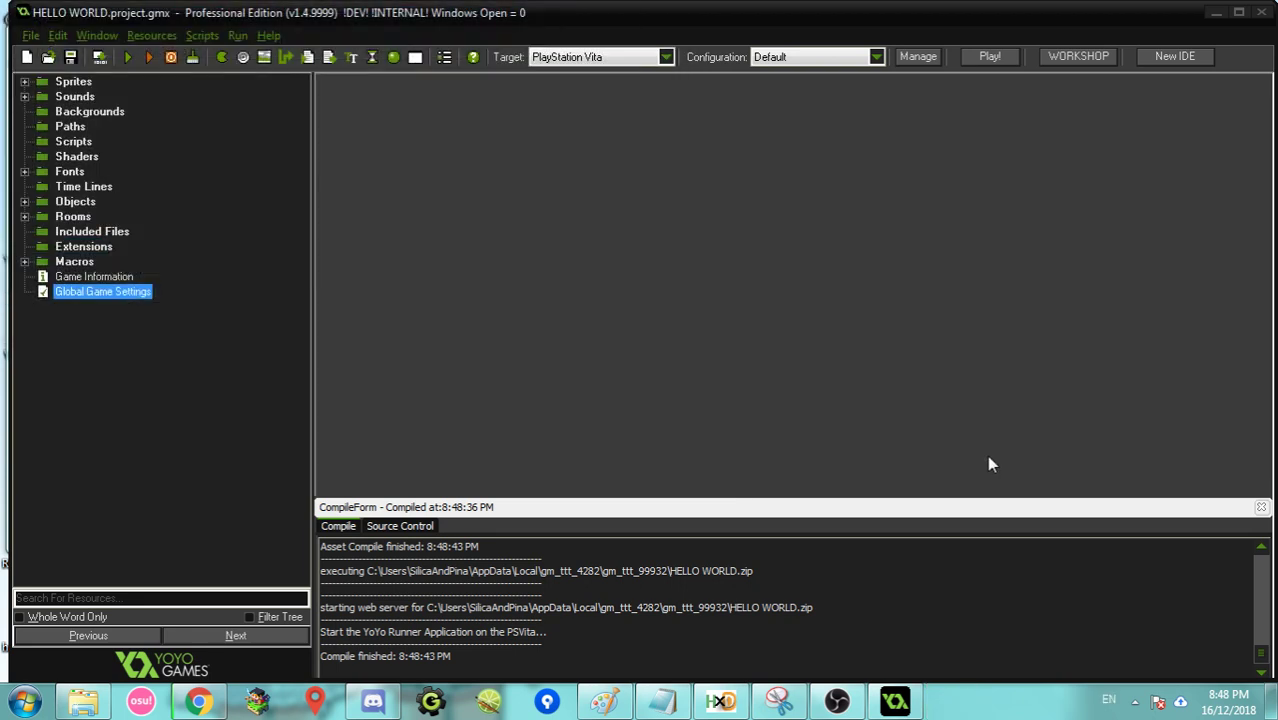
left_click(1135, 701)
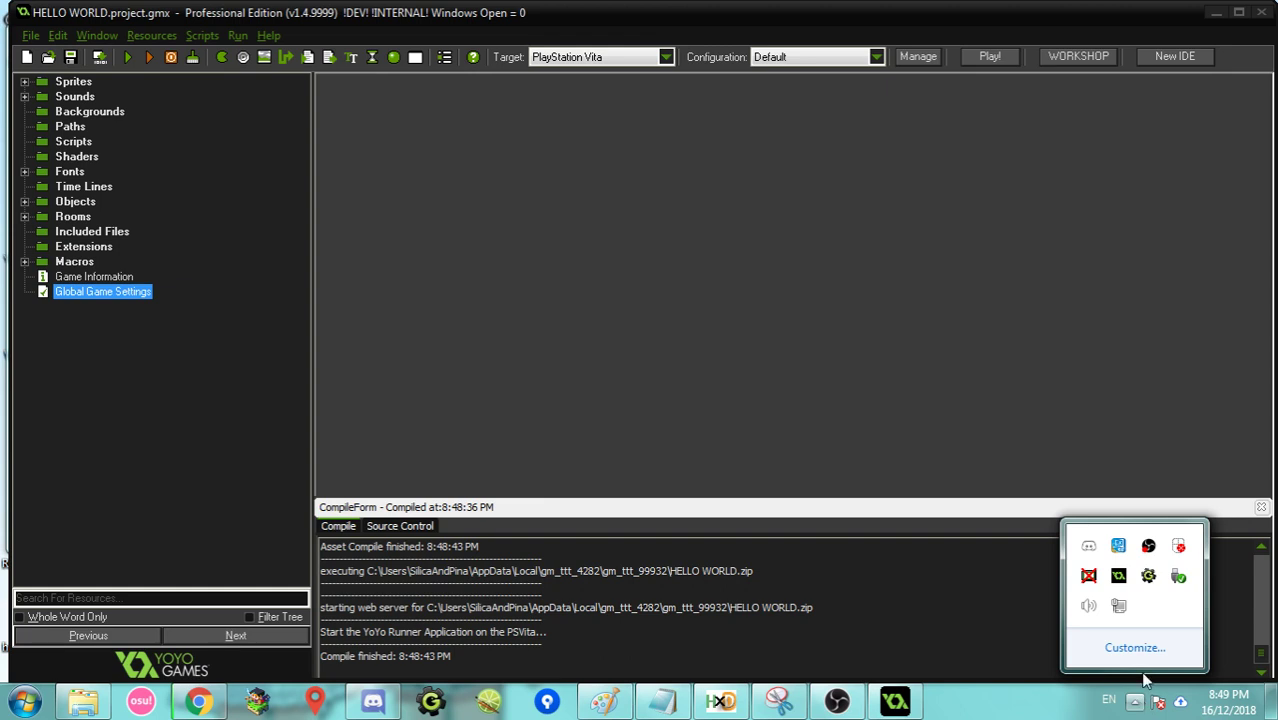
left_click(772, 348)
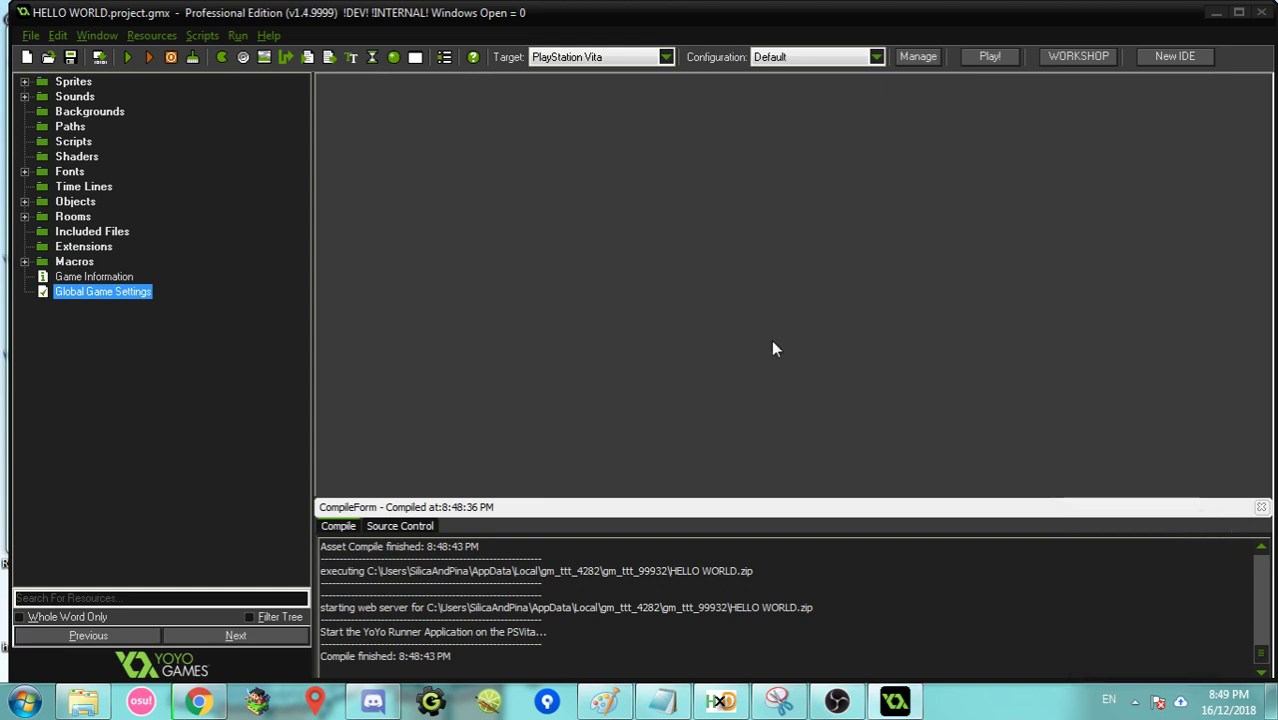
- Create a PSVita package (*.pkg) executable of the project on the Desktop, named "fpkg test"
left_click(97, 58)
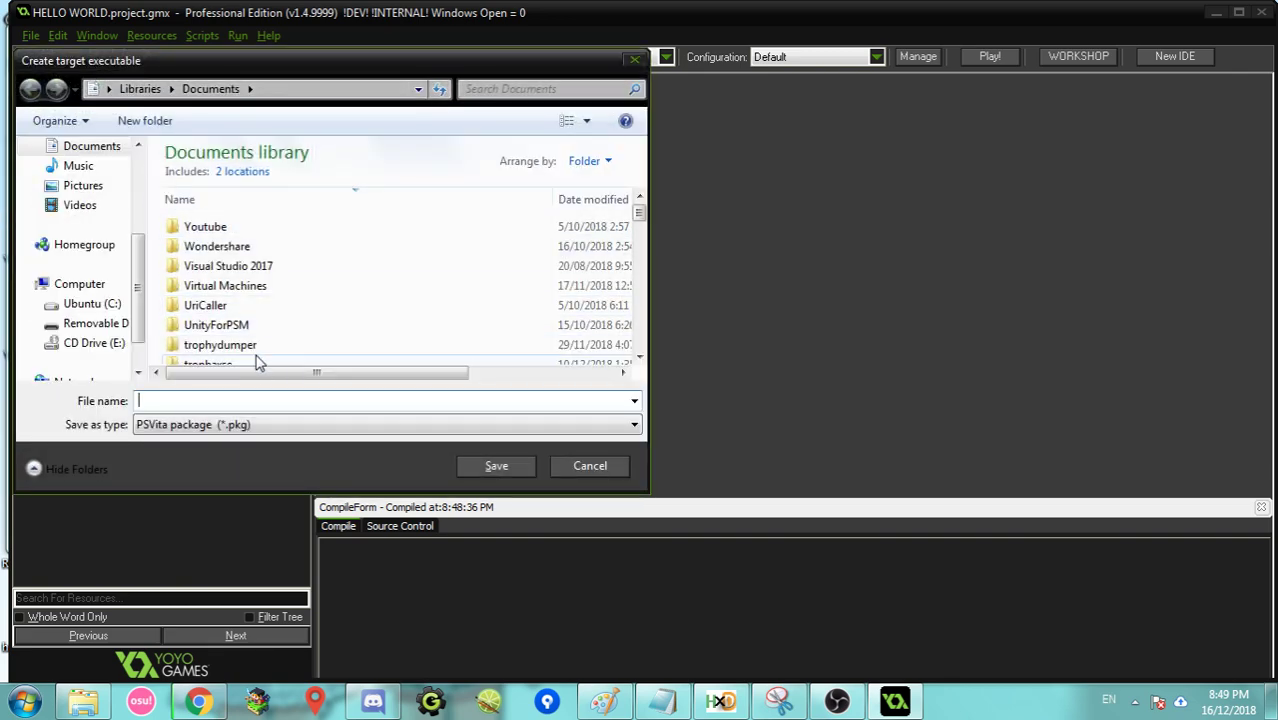
left_click(250, 424)
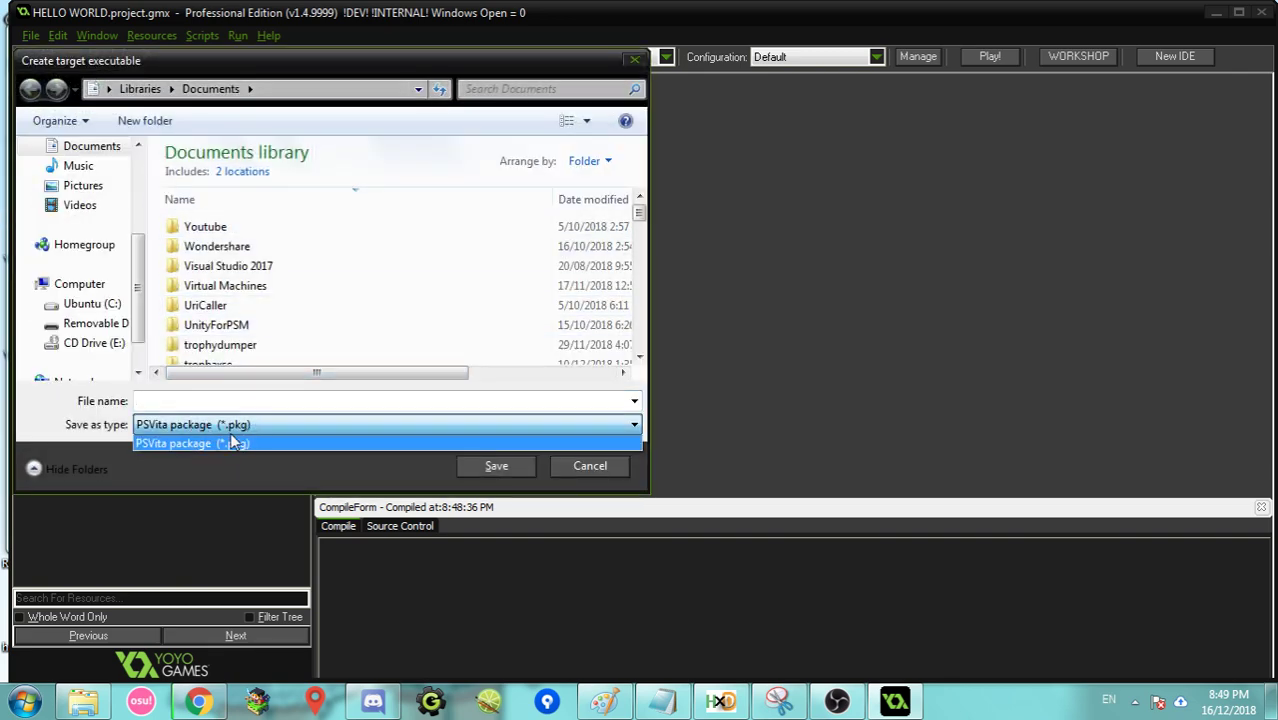
left_click(230, 443)
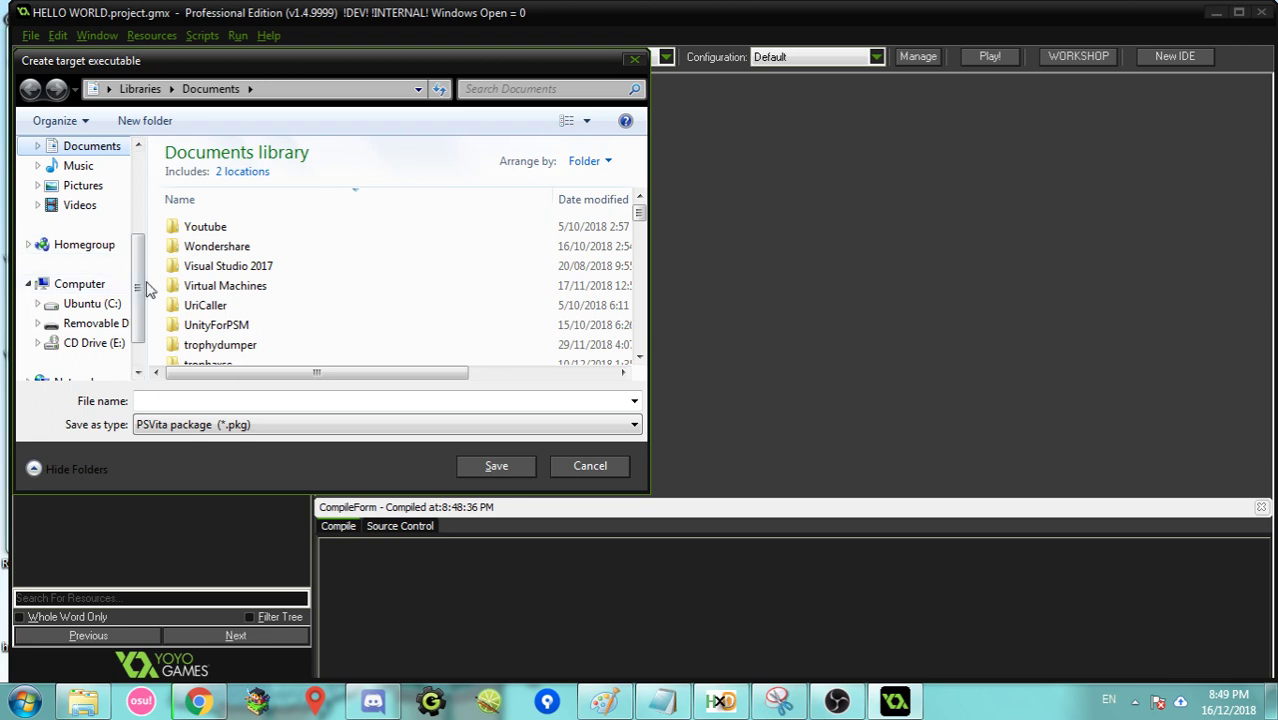
left_click_drag(137, 265, 134, 163)
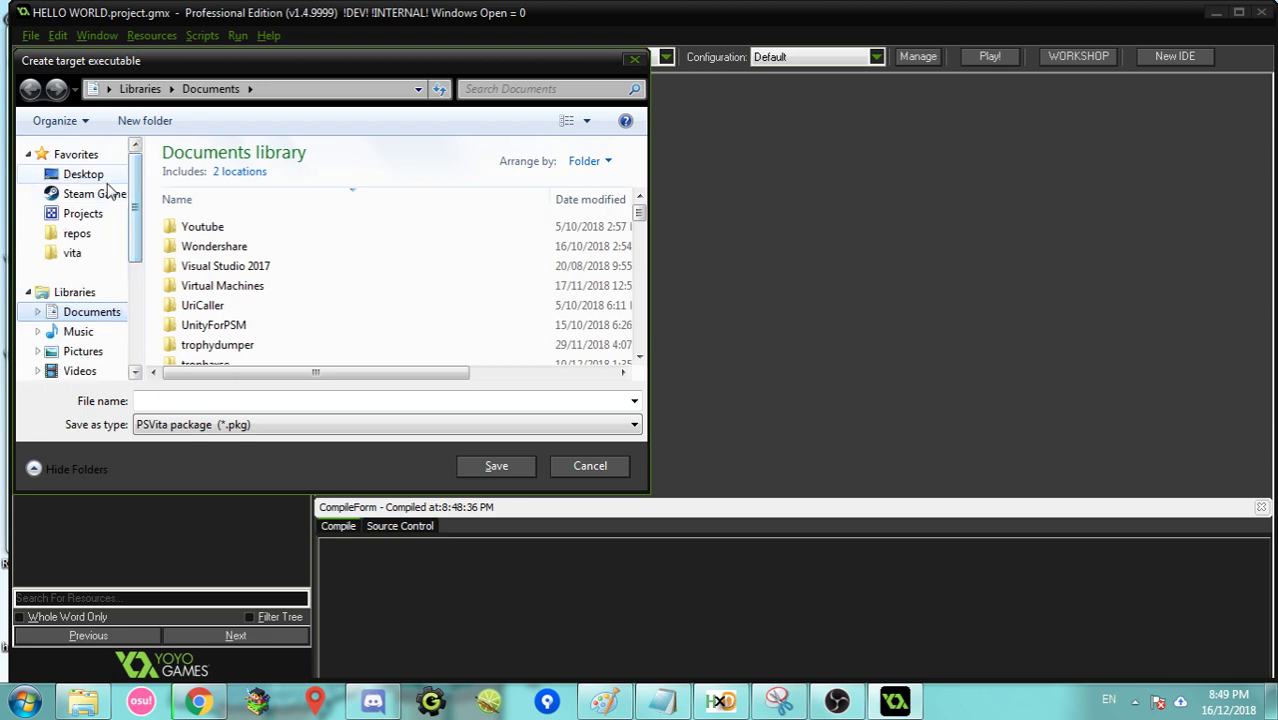
left_click(85, 174)
left_click(223, 400)
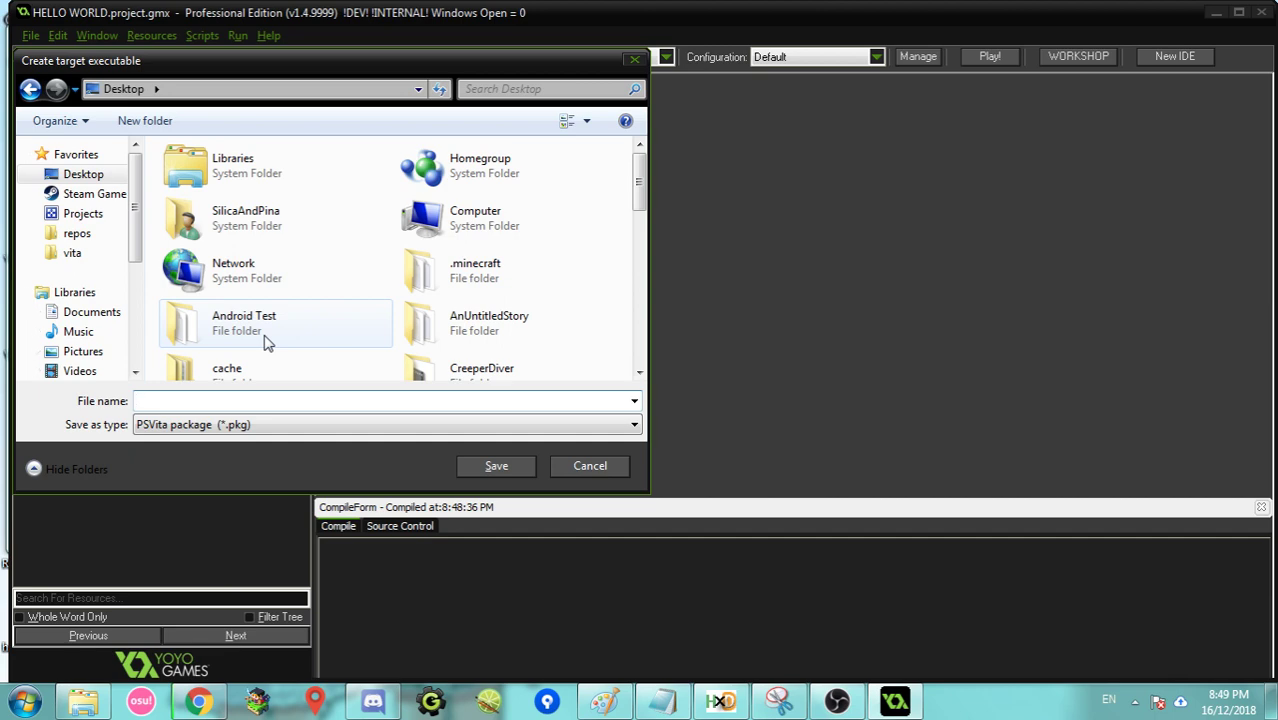
type("fpkg")
type("_hw")
key("Return")
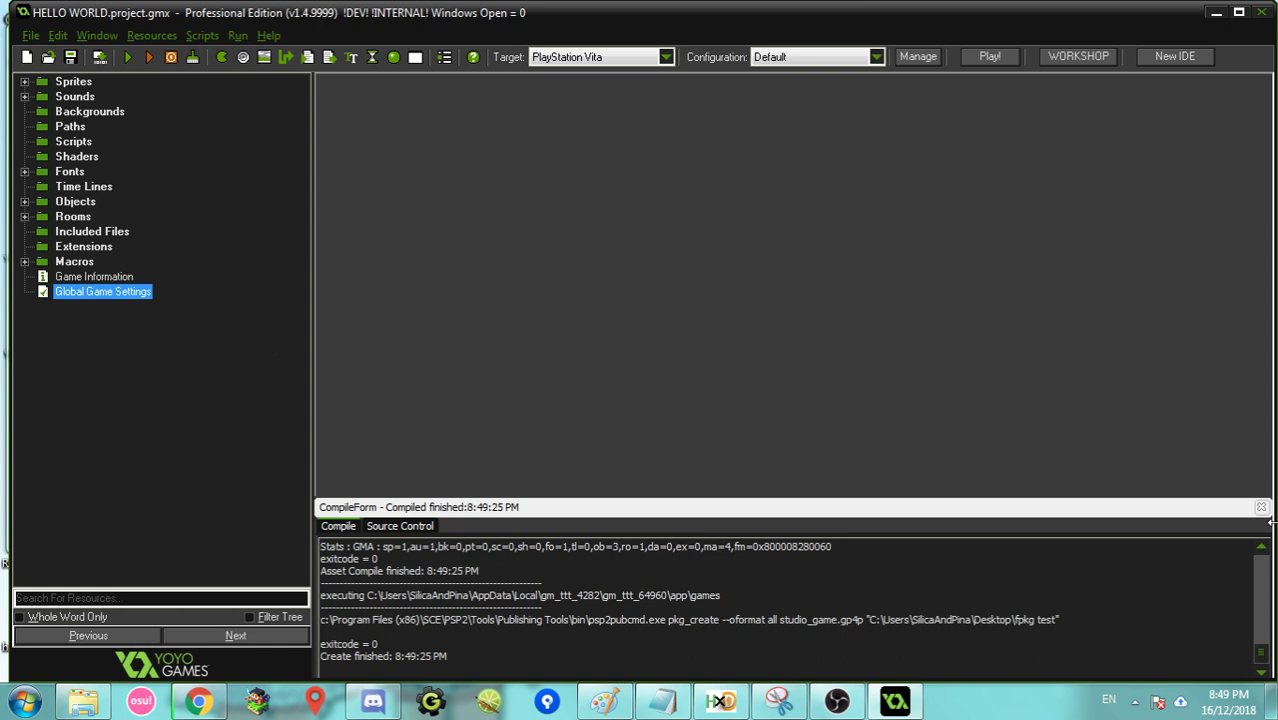
- Check and refresh the contents of the "fpkg test" folder on the desktop, then return to GameMaker: Studio
left_click(1272, 702)
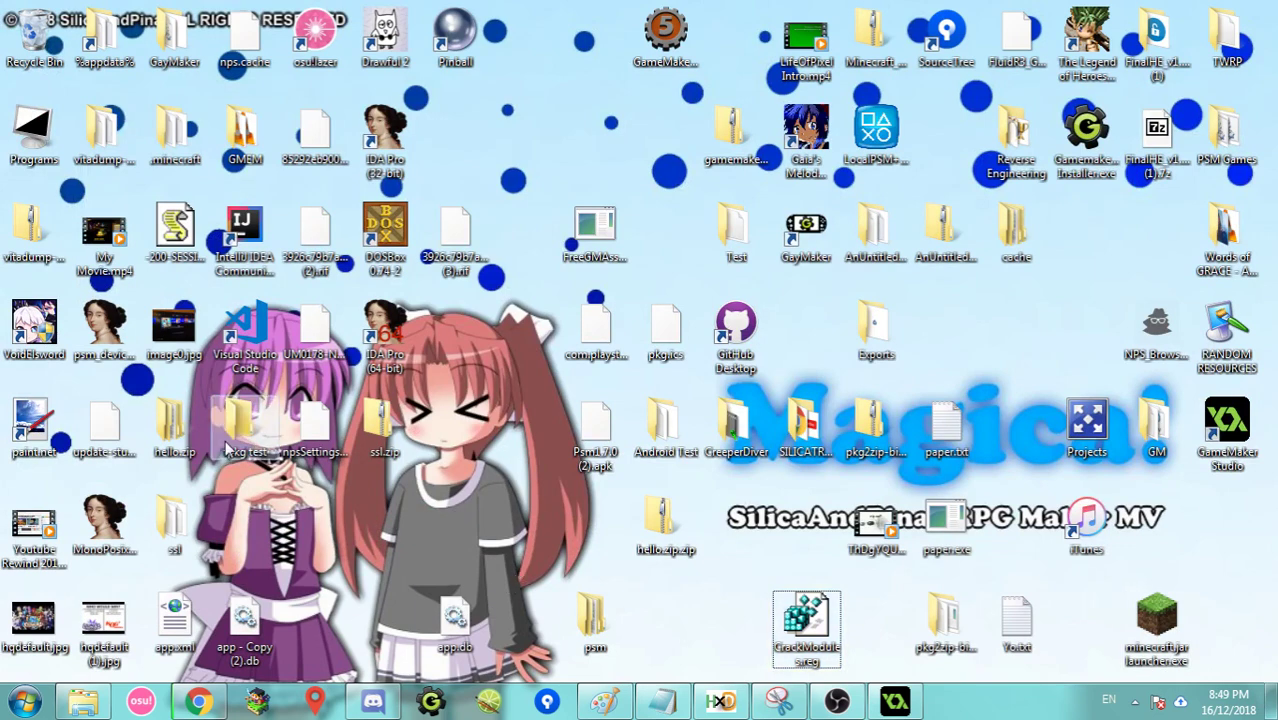
double_click(228, 453)
right_click(498, 216)
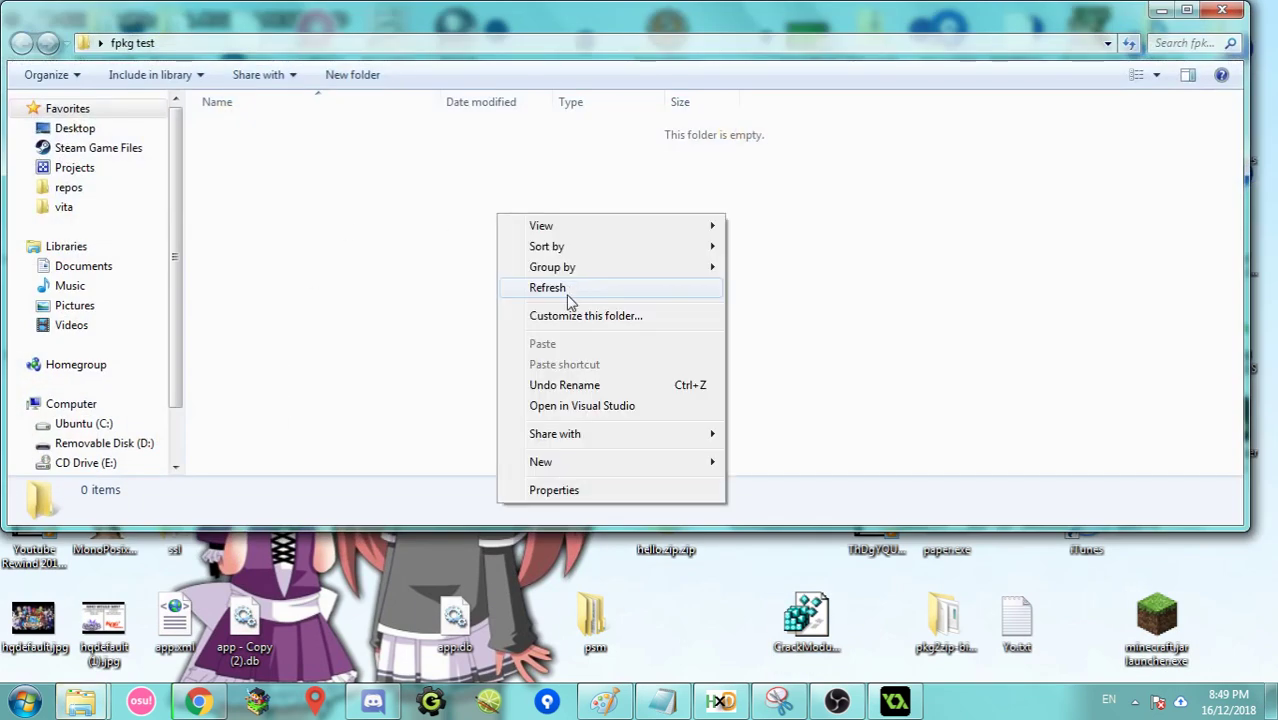
left_click(566, 290)
left_click(908, 705)
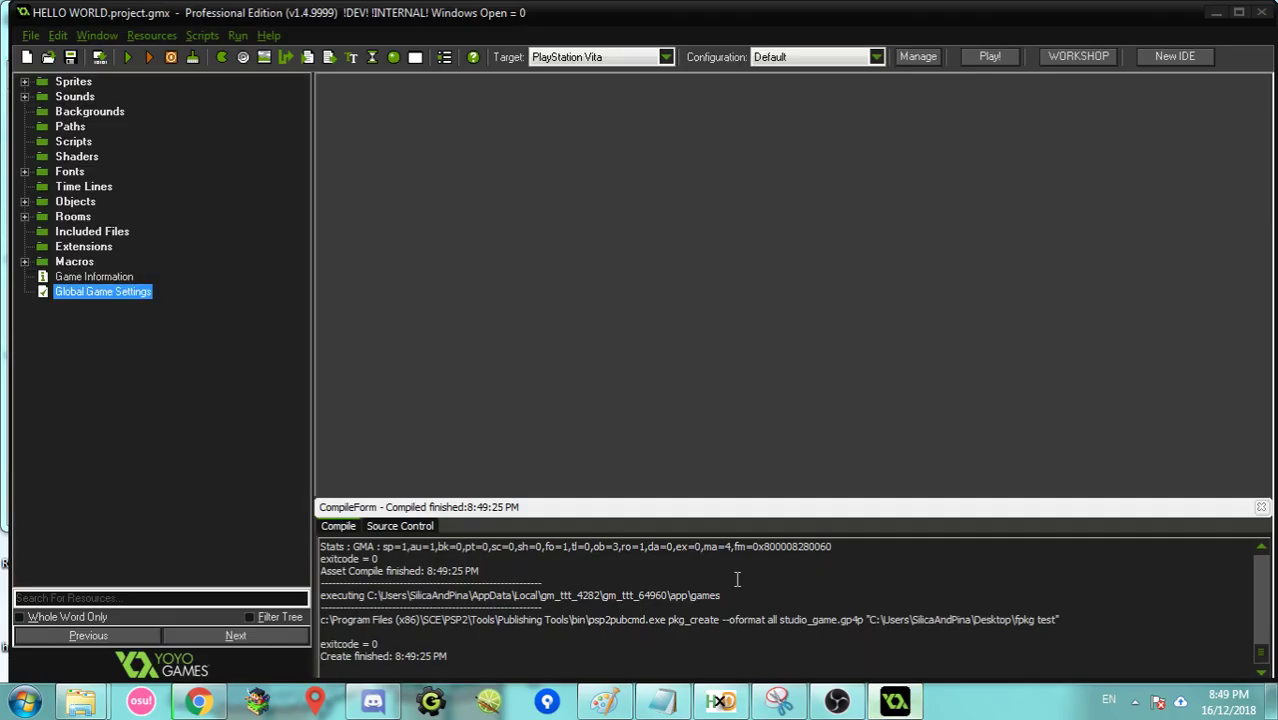
left_click(836, 702)
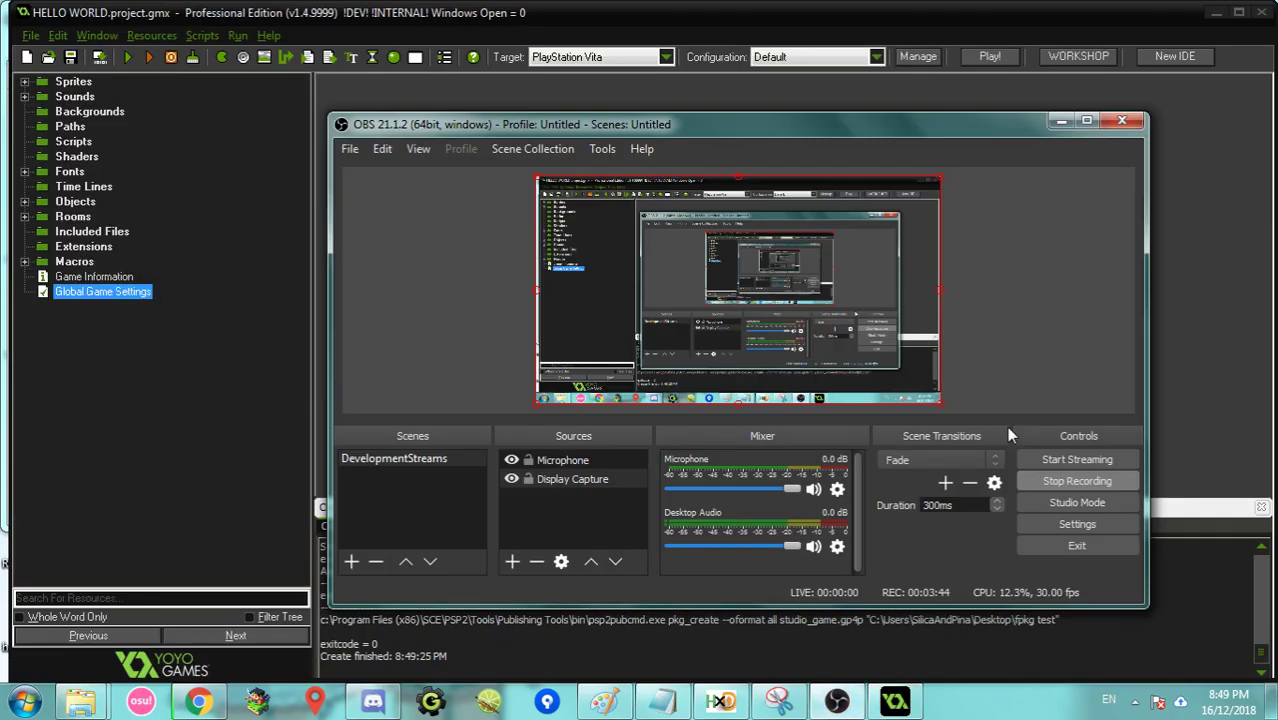